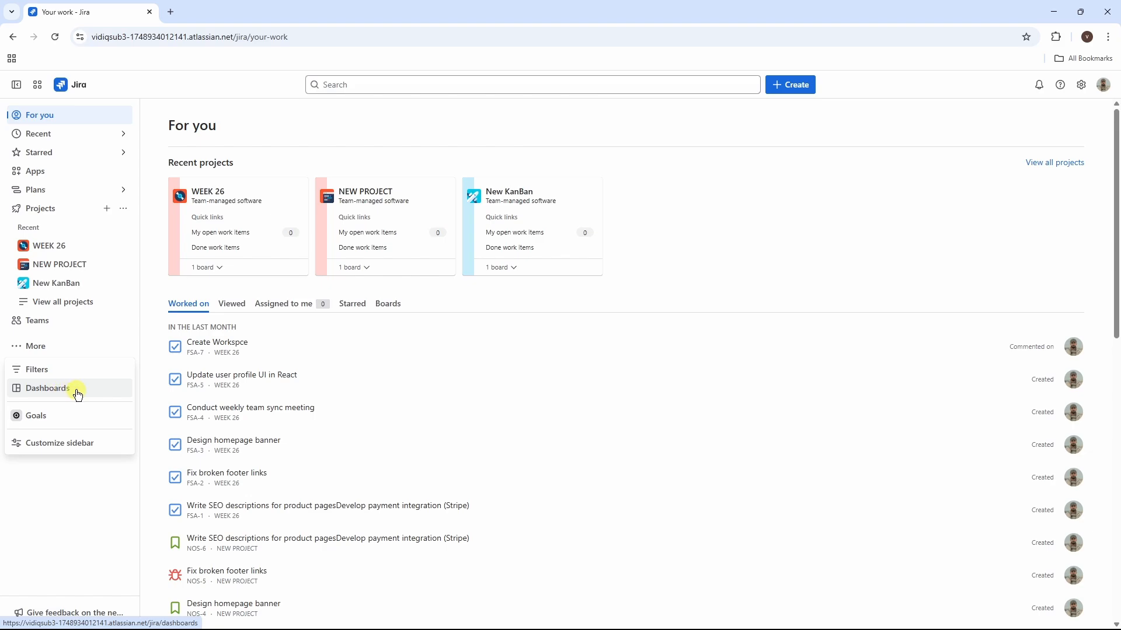
Step: Start a new dashboard from the dashboards overview, naming it Sample with the description ABC
left_click(74, 395)
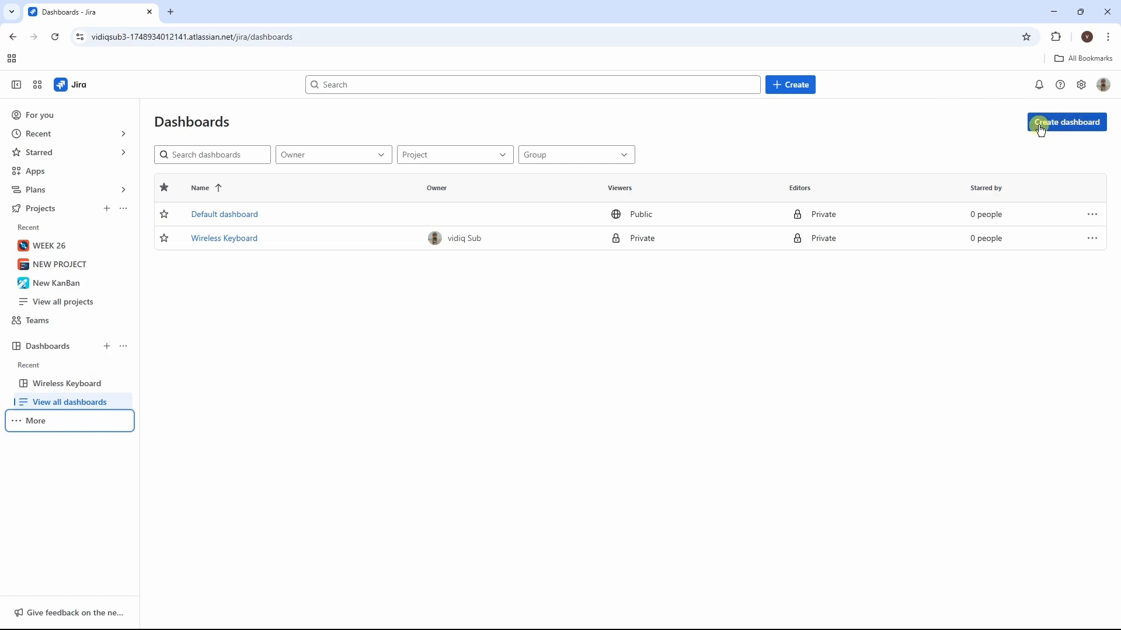
left_click(1095, 129)
left_click(551, 192)
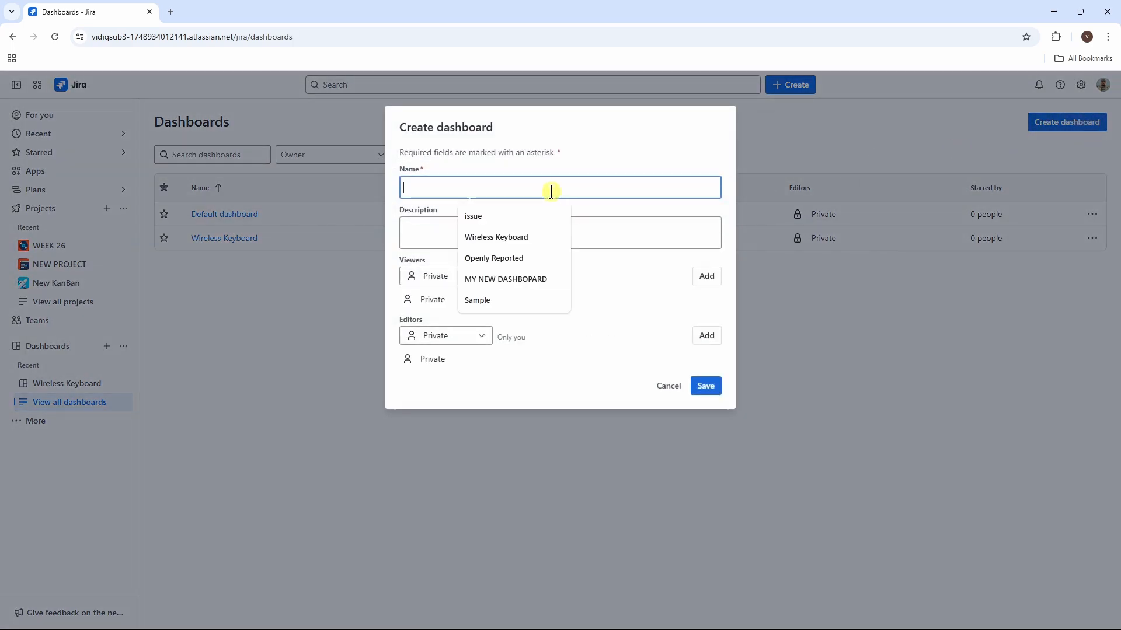
type("Sa")
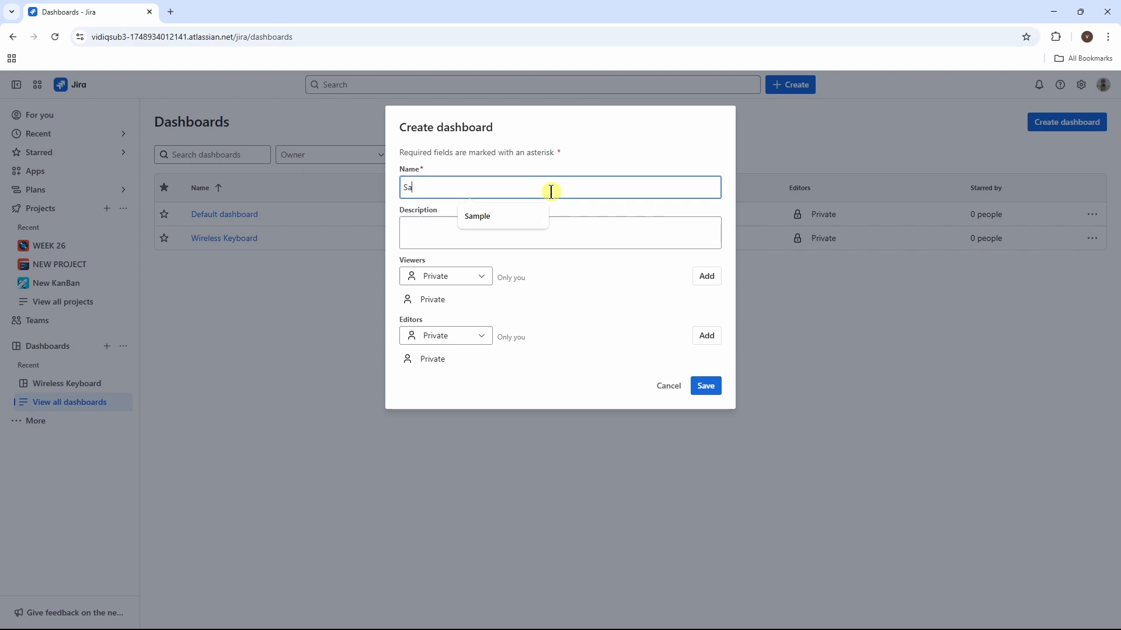
type("mple")
left_click(502, 226)
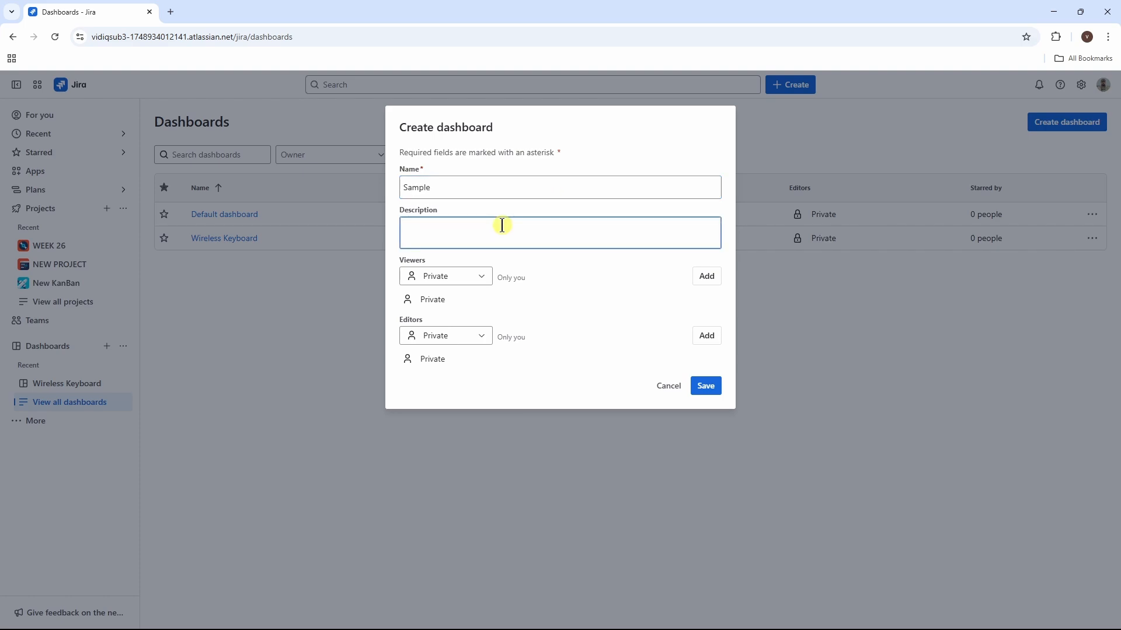
type("ABC")
Step: Try Project as the dashboard's viewer access and look through the selectable projects without choosing one
left_click(484, 278)
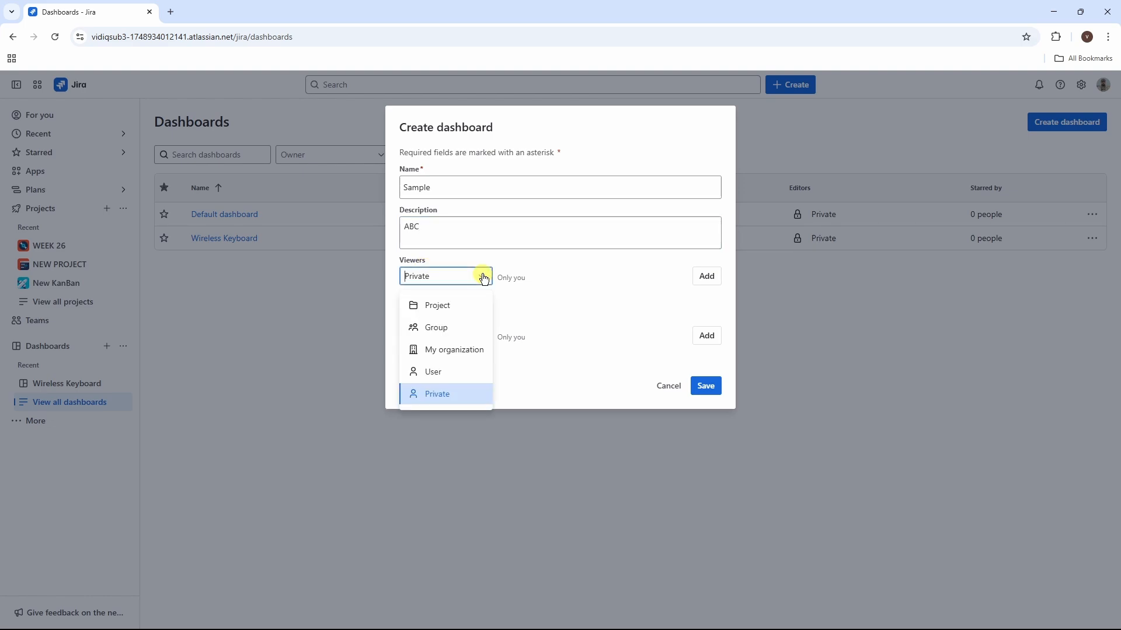
left_click(446, 305)
left_click(537, 286)
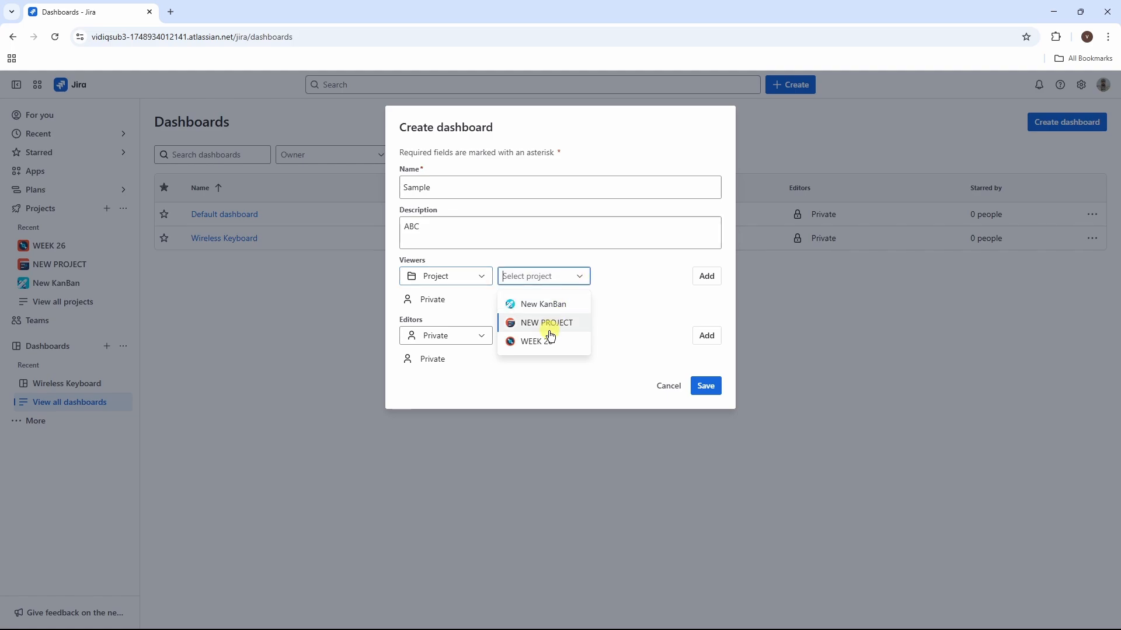
left_click(468, 293)
Step: Add My organization as a viewer of the dashboard and remove that entry again
left_click(473, 280)
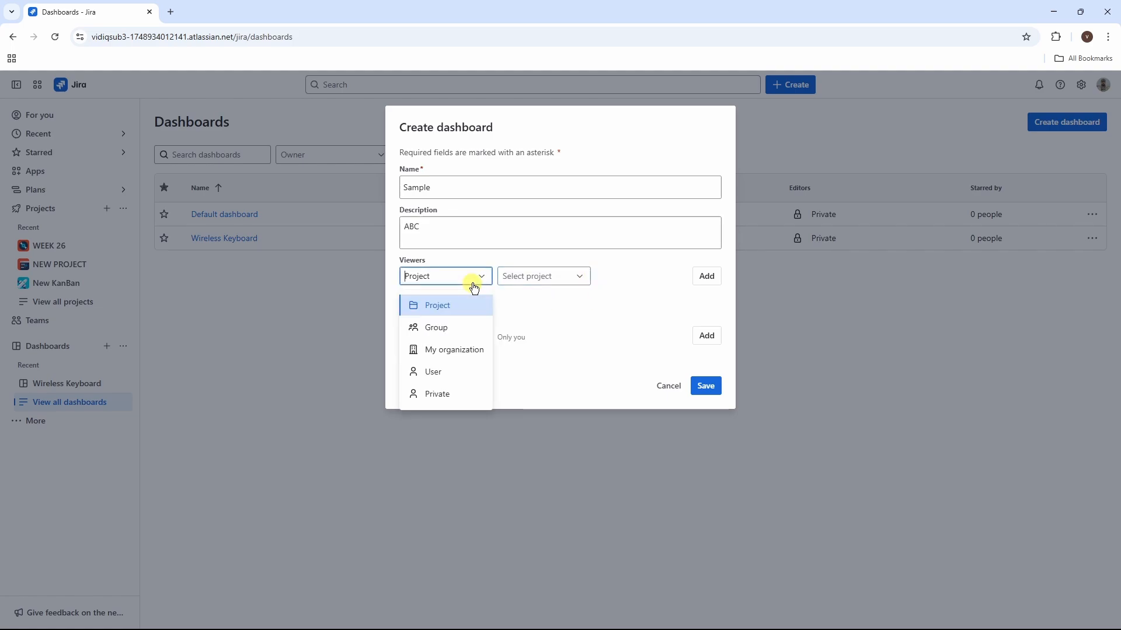
left_click(453, 351)
left_click(711, 284)
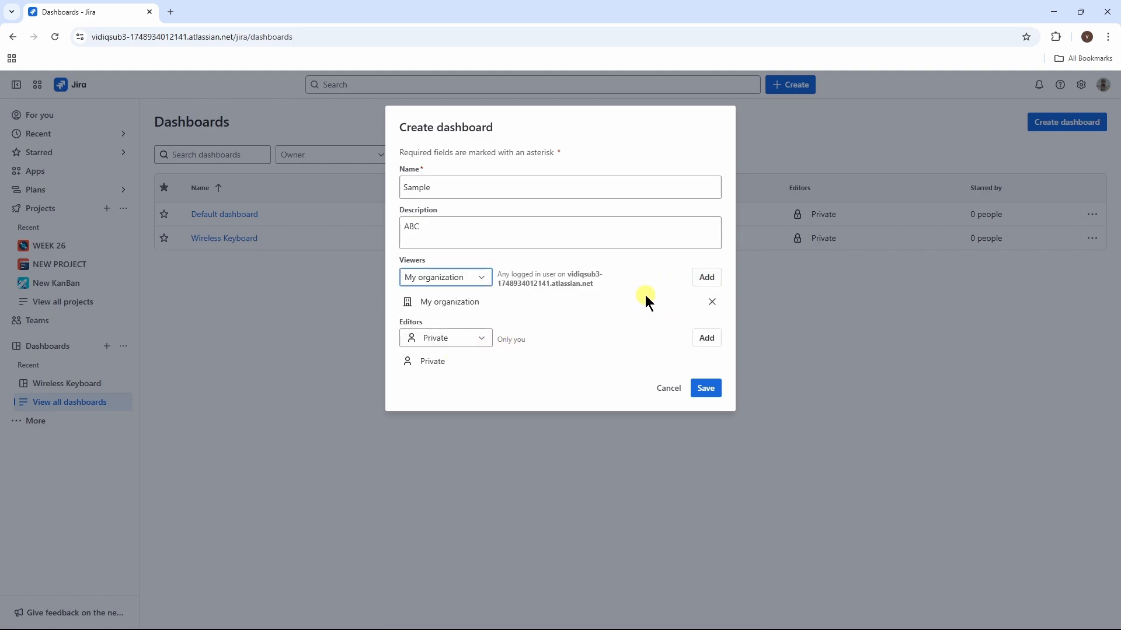
left_click(708, 300)
Step: Try User as the dashboard's viewer access and look for selectable users
left_click(482, 277)
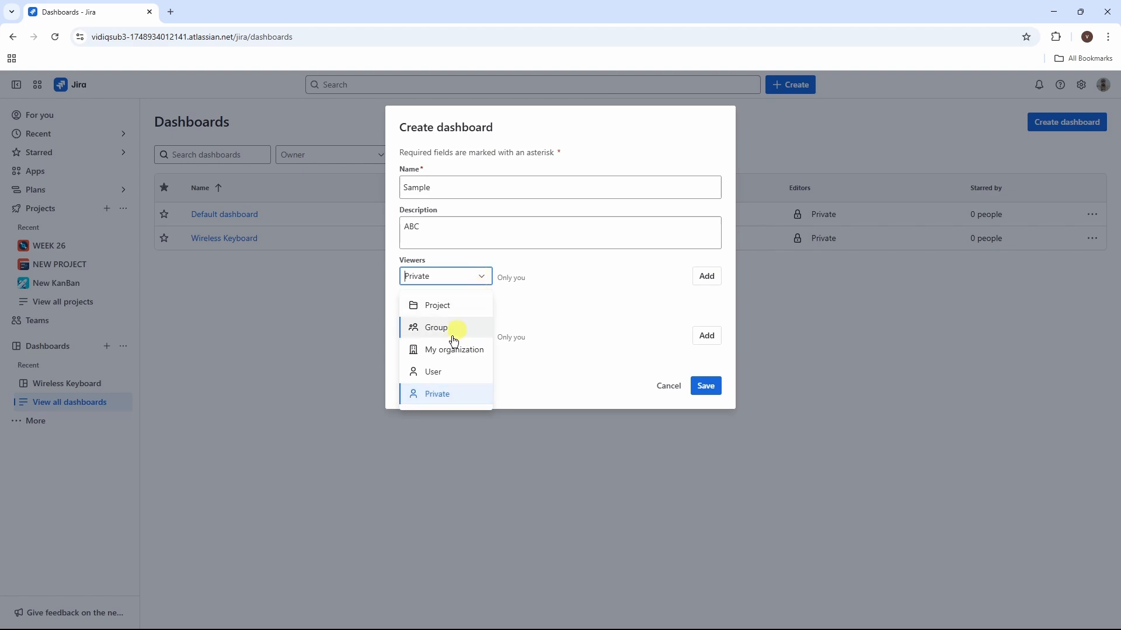
left_click(450, 374)
left_click(674, 286)
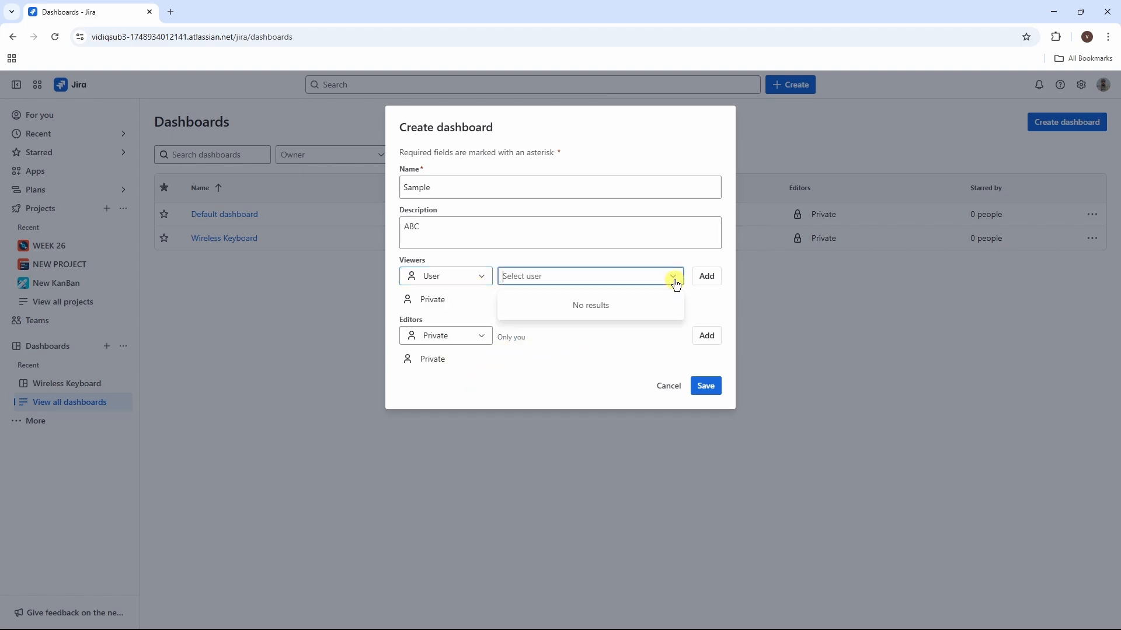
left_click(614, 335)
Step: Set both viewers and editors of the dashboard to Private and save it
left_click(482, 278)
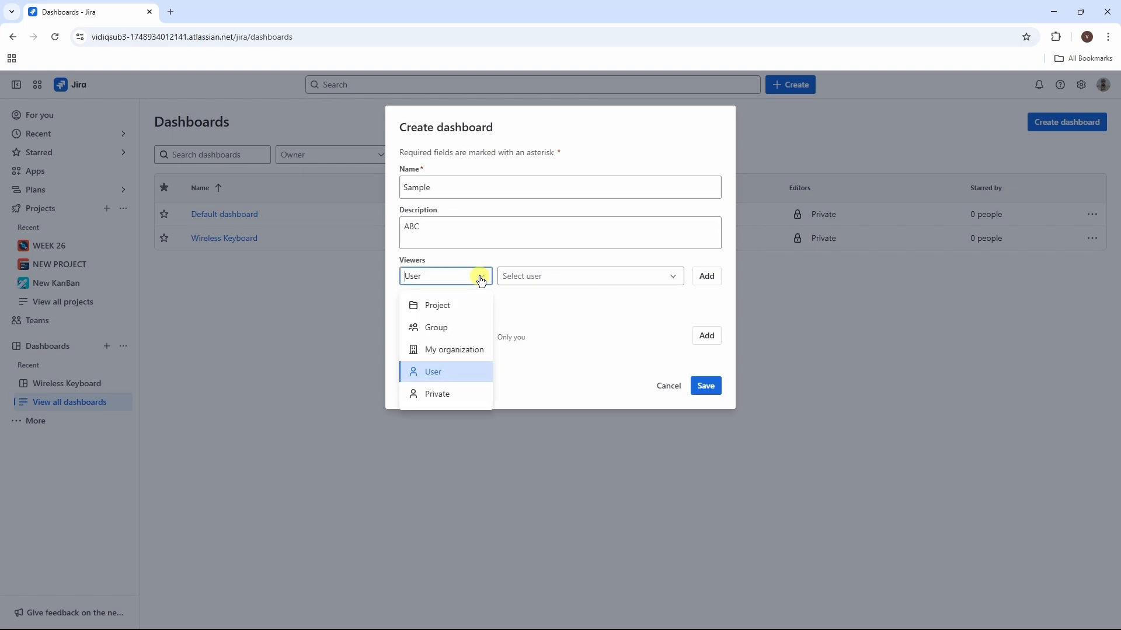
left_click(454, 397)
left_click(479, 338)
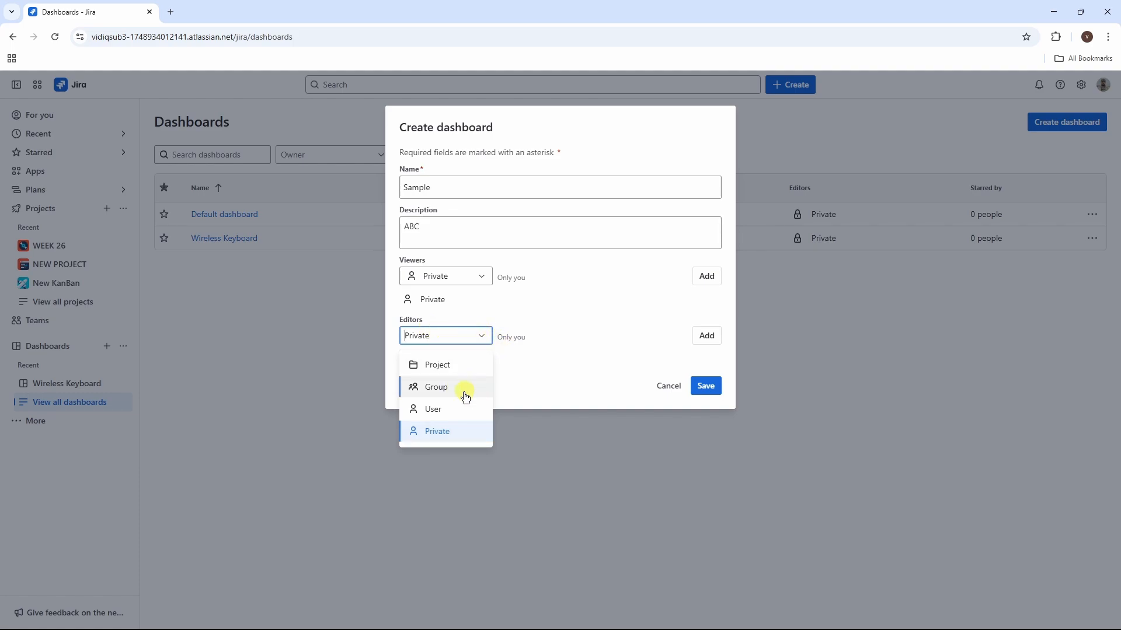
left_click(463, 437)
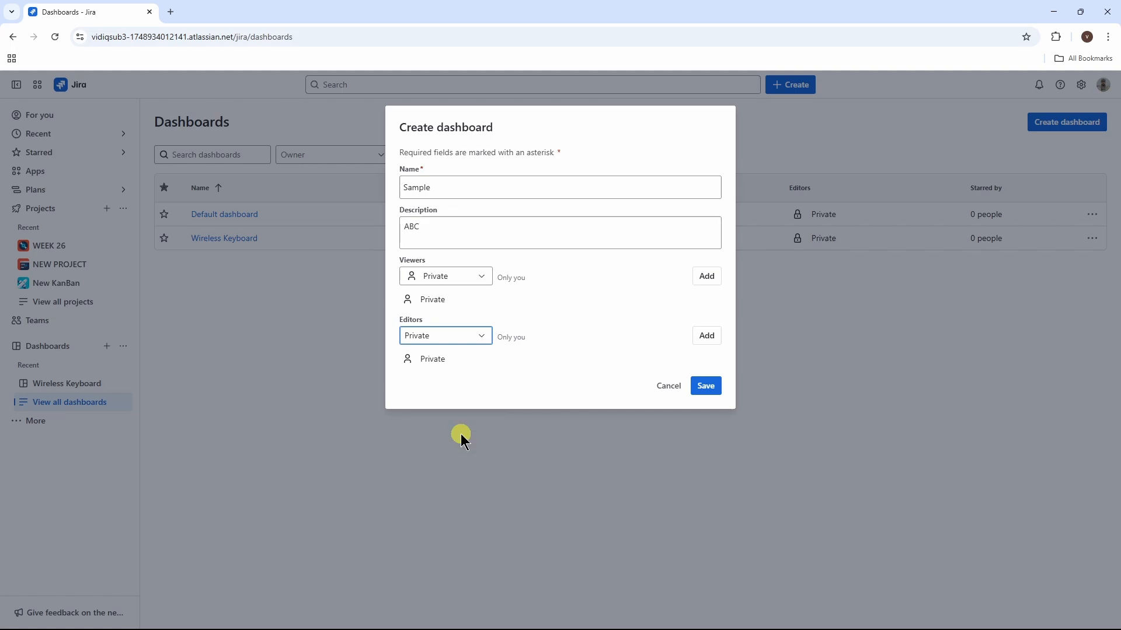
left_click(713, 386)
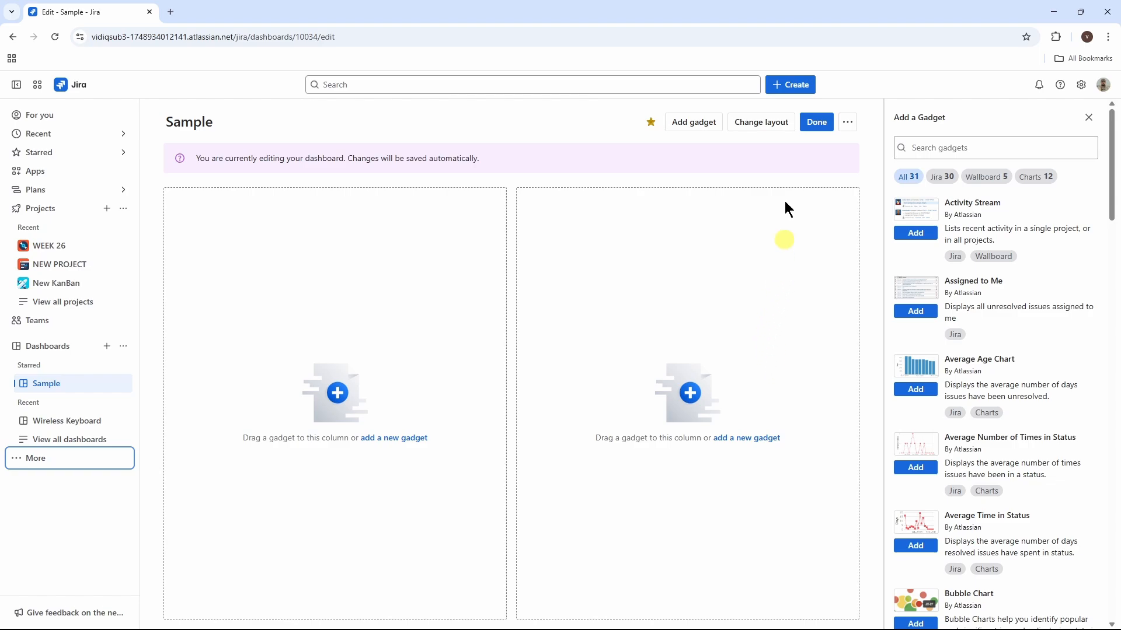
Step: Try the three-column layout and the layout with a narrow right column, and return the dashboard to two equal columns
left_click(768, 127)
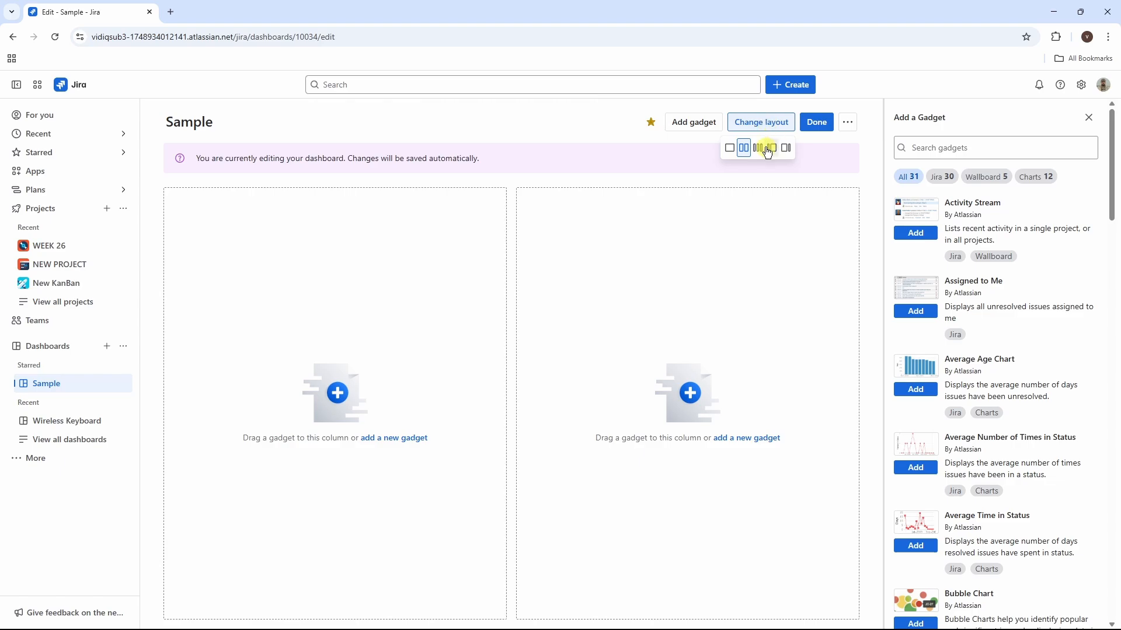
left_click(760, 151)
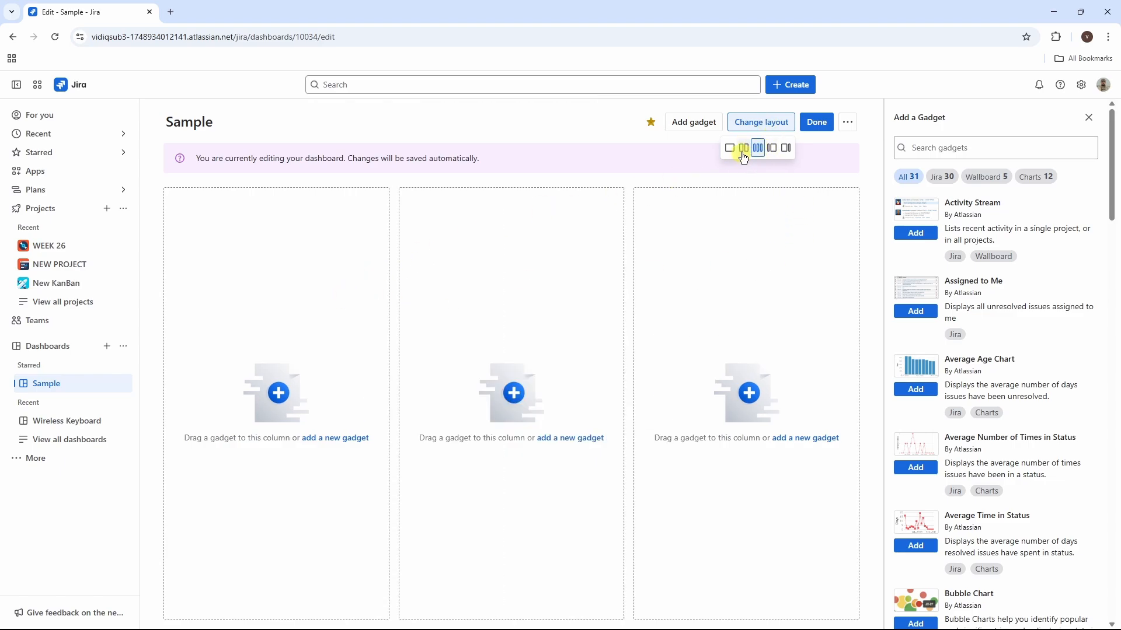
left_click(786, 147)
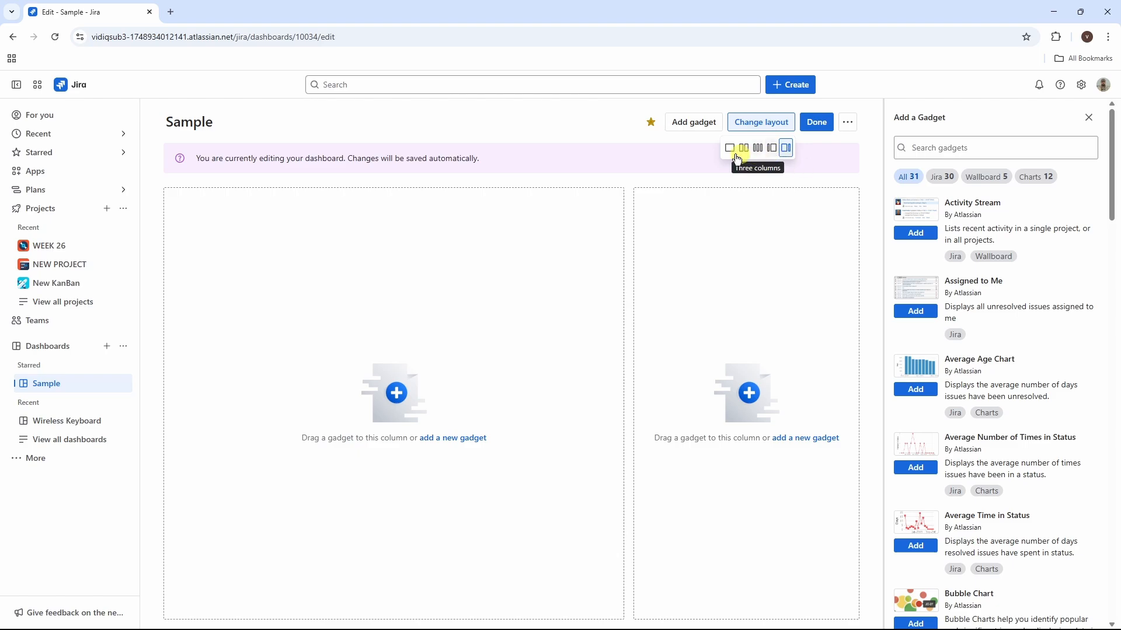
left_click(743, 148)
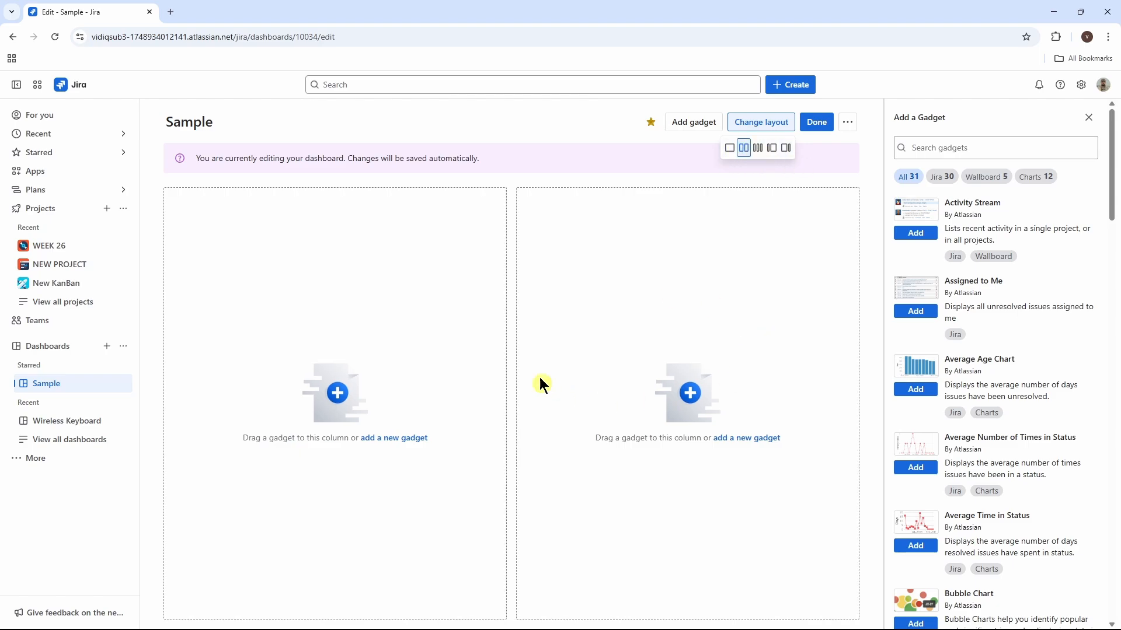
Step: Find the Filter Results gadget by searching for "Filter r" and add it to the dashboard
left_click(978, 150)
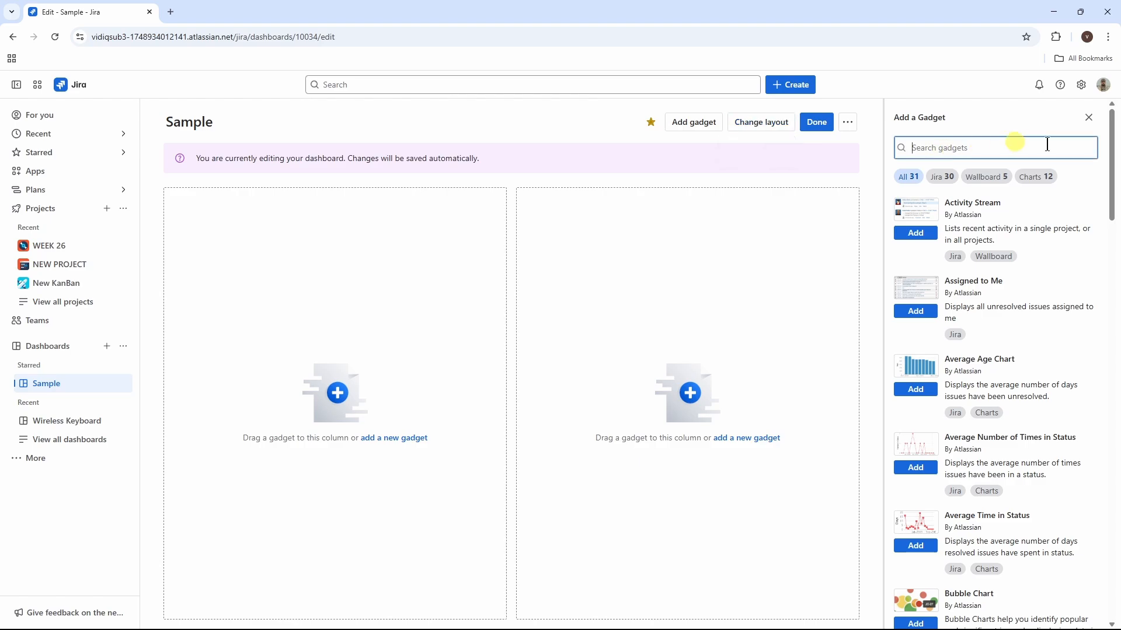
mouse_move(1108, 175)
left_mouse_down()
mouse_move(1115, 505)
mouse_move(1111, 117)
left_mouse_up()
type("Filter")
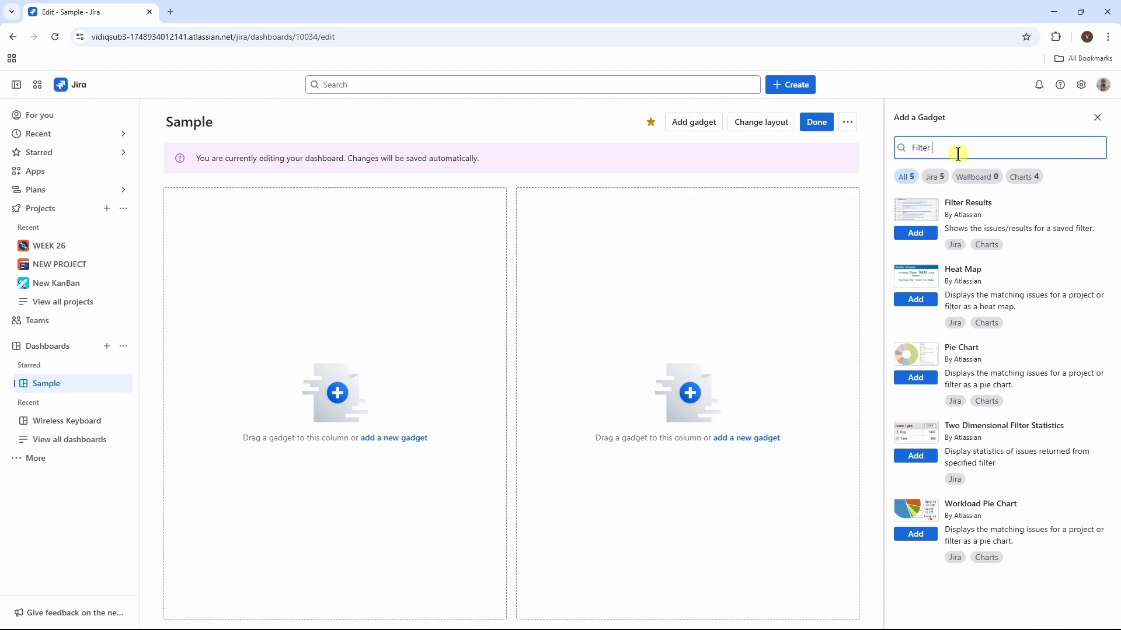
type(" r")
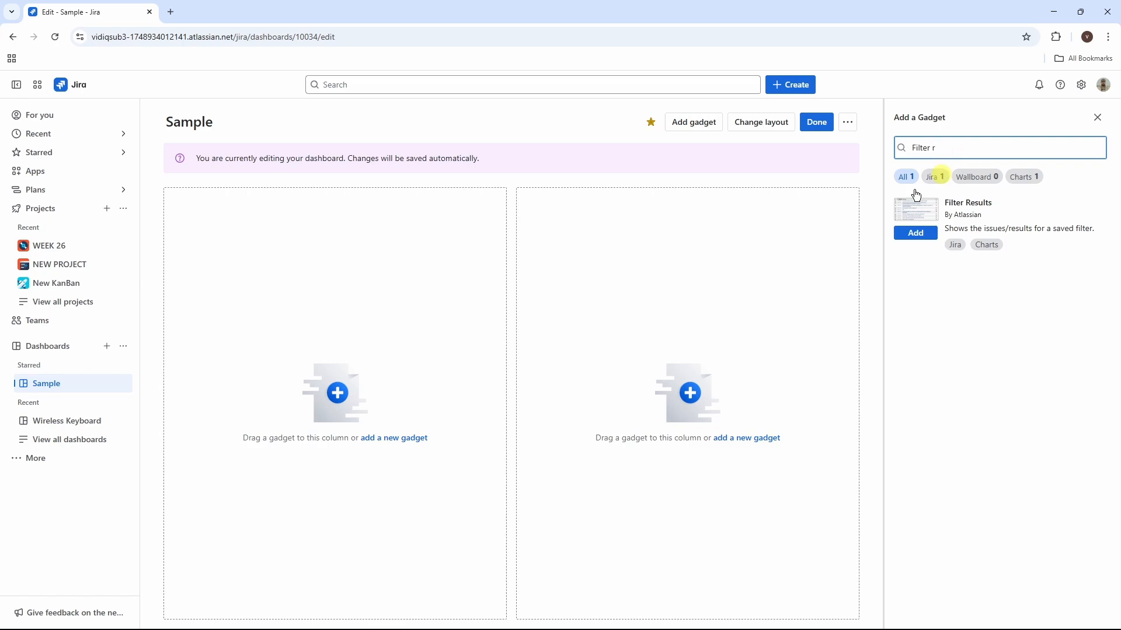
left_click(915, 233)
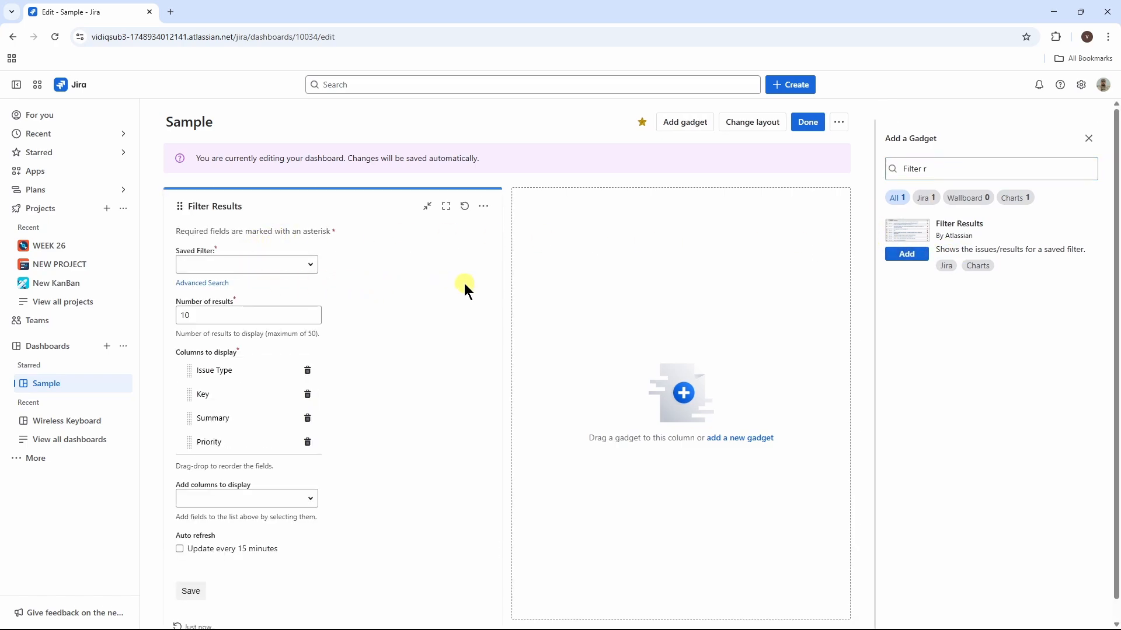
Step: Replace the gadget search with "pie" and add the Pie Chart gadget to the dashboard
left_click_drag(937, 168, 889, 171)
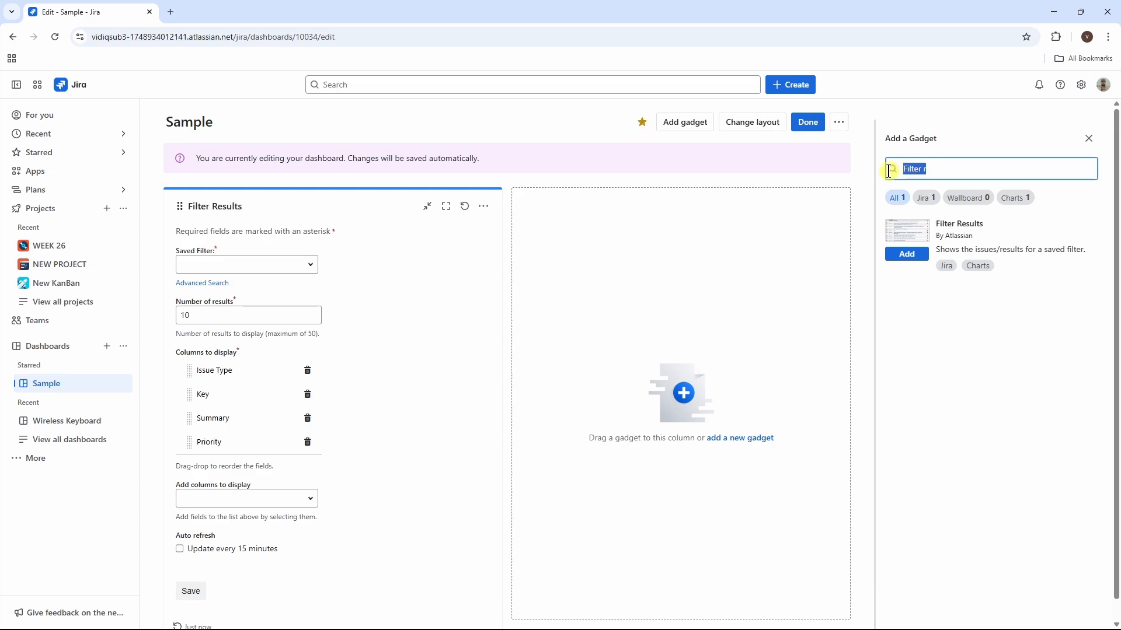
type("pie")
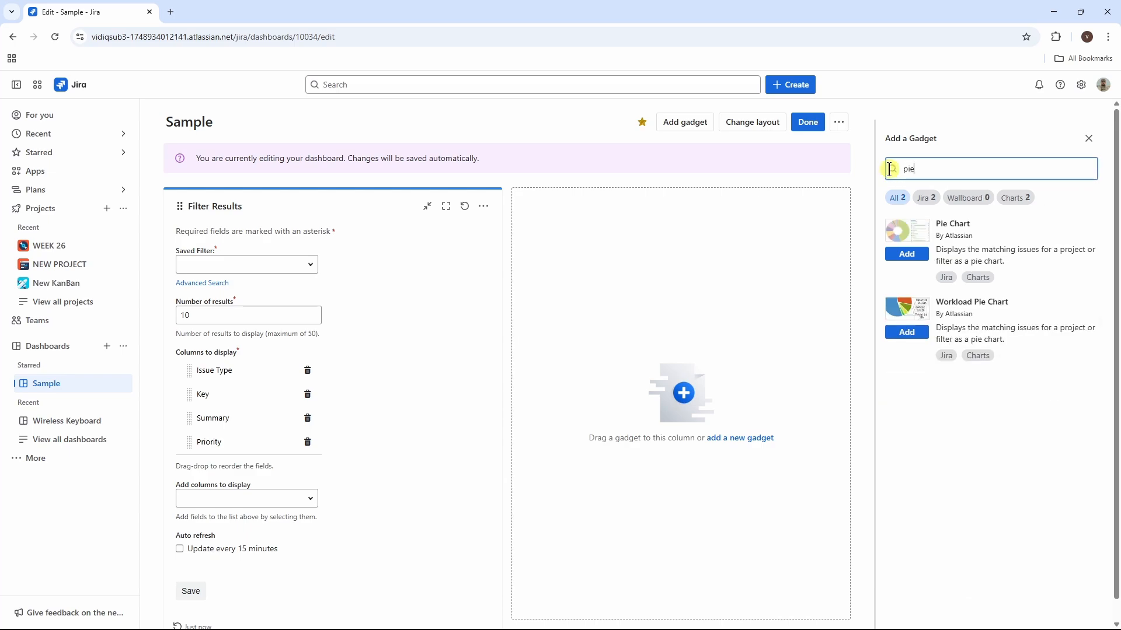
left_click(906, 254)
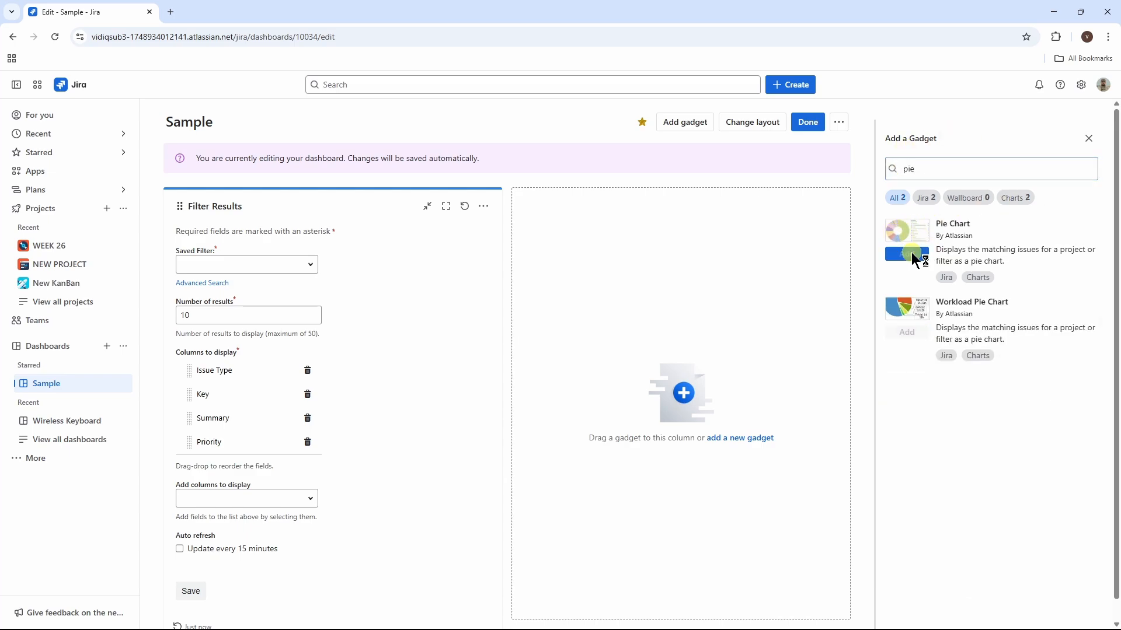
Step: Search the gadgets for "two dim", add Two Dimensional Filter Statistics to the dashboard, and close the gadget list
left_click_drag(938, 175, 898, 177)
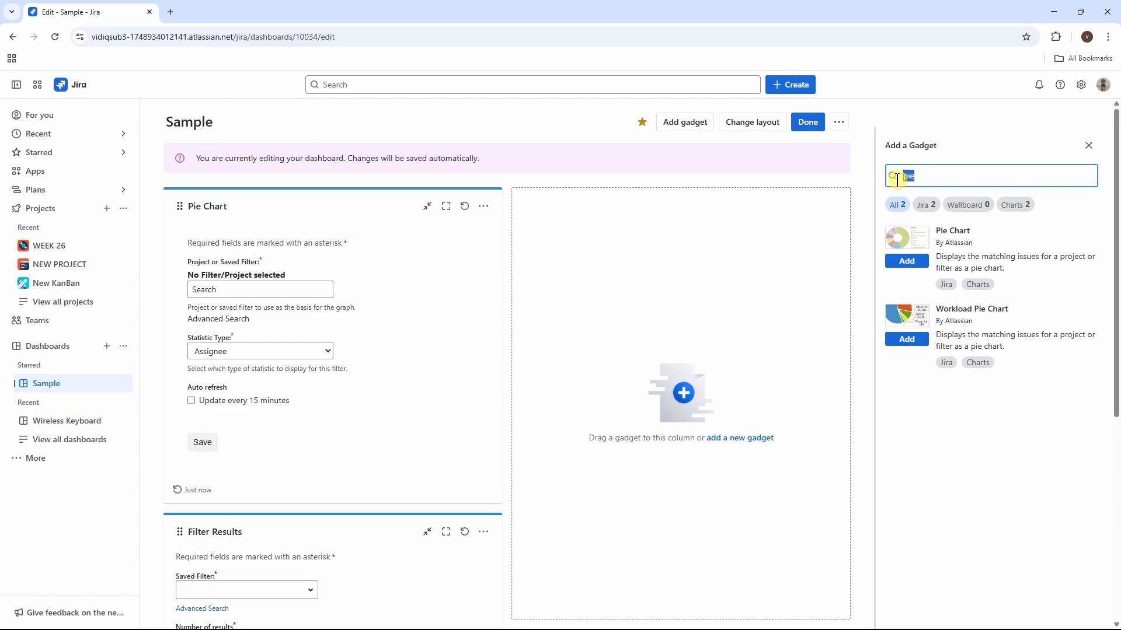
key("BackSpace")
type("two dim")
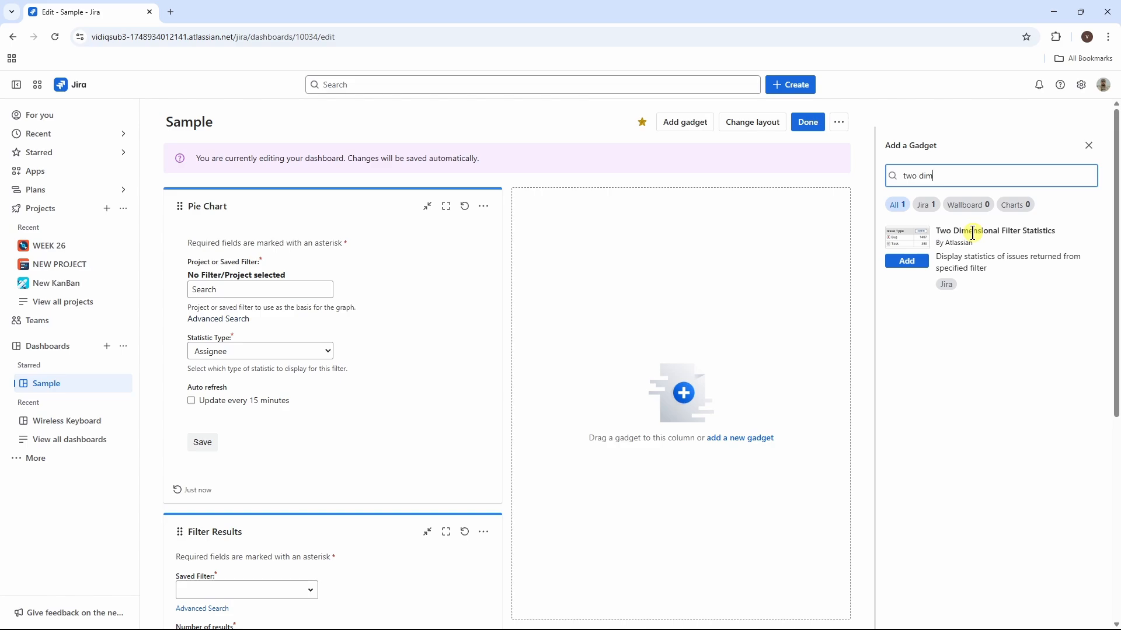
left_click(922, 266)
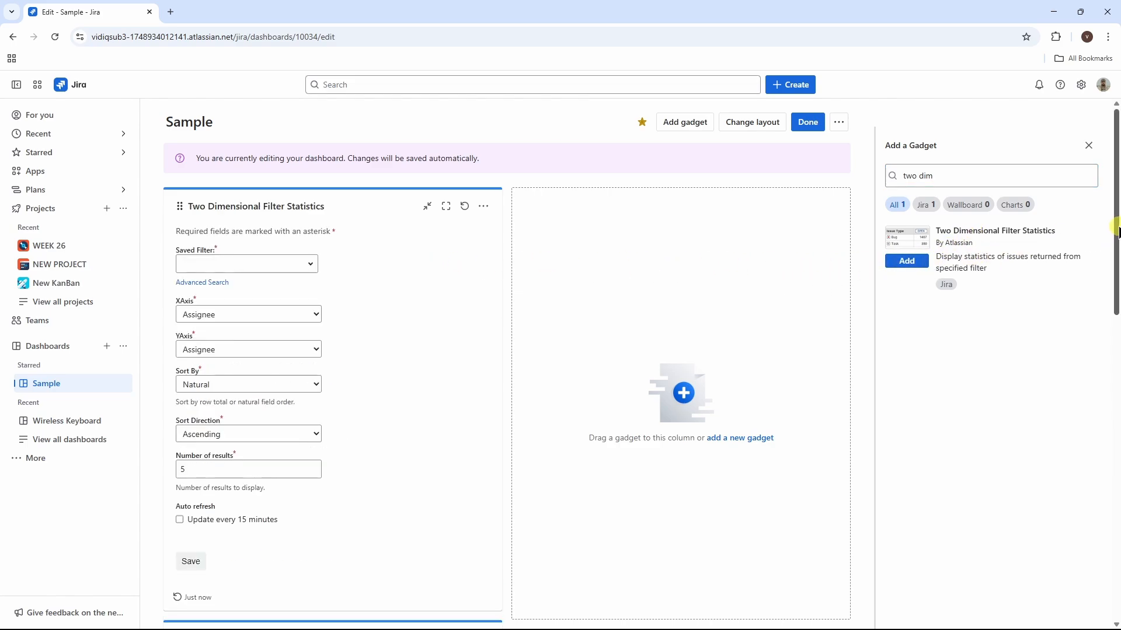
left_click(1088, 145)
Step: Set the Two Dimensional Filter Statistics gadget's saved filter to Openly Reported and its X axis to Assignee
scroll(1115, 232, "down", 2)
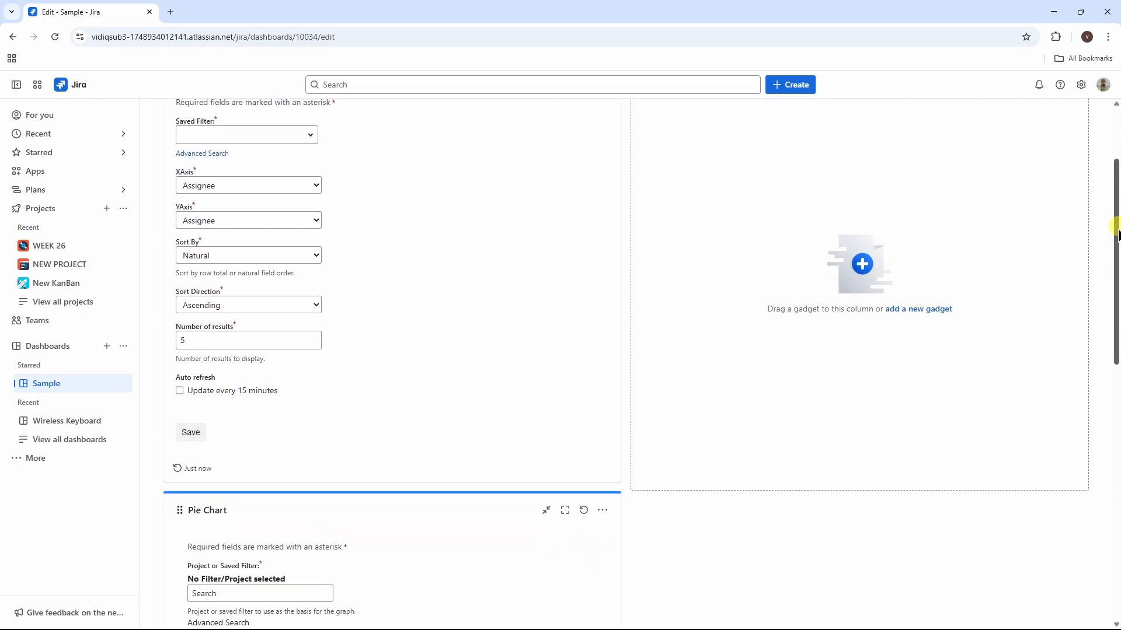
left_click_drag(1116, 227, 1116, 158)
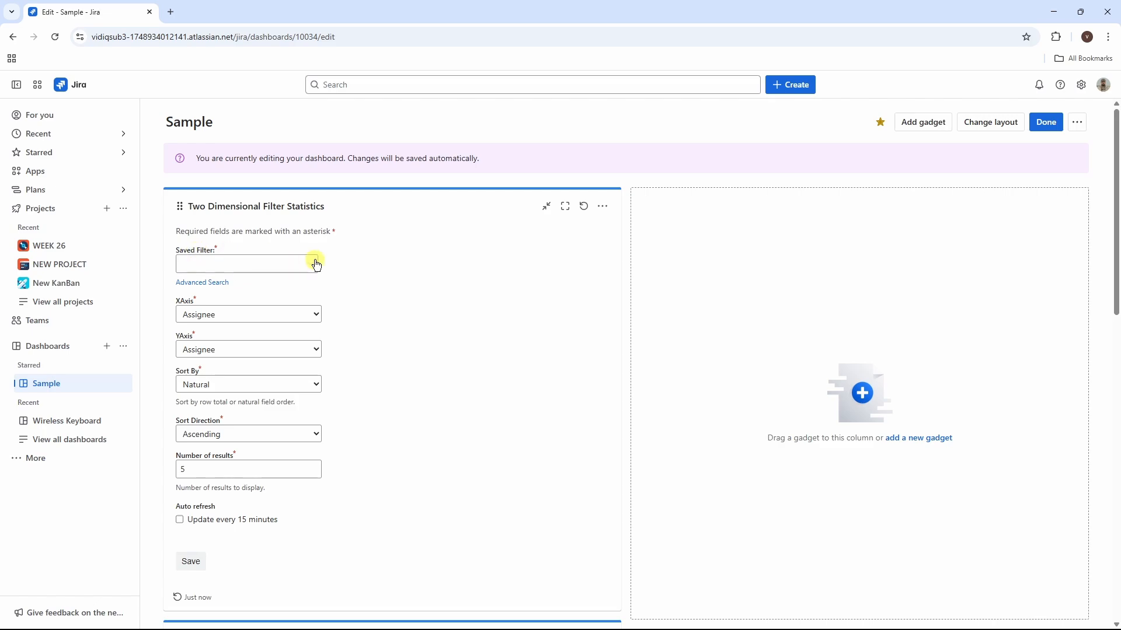
left_click(316, 267)
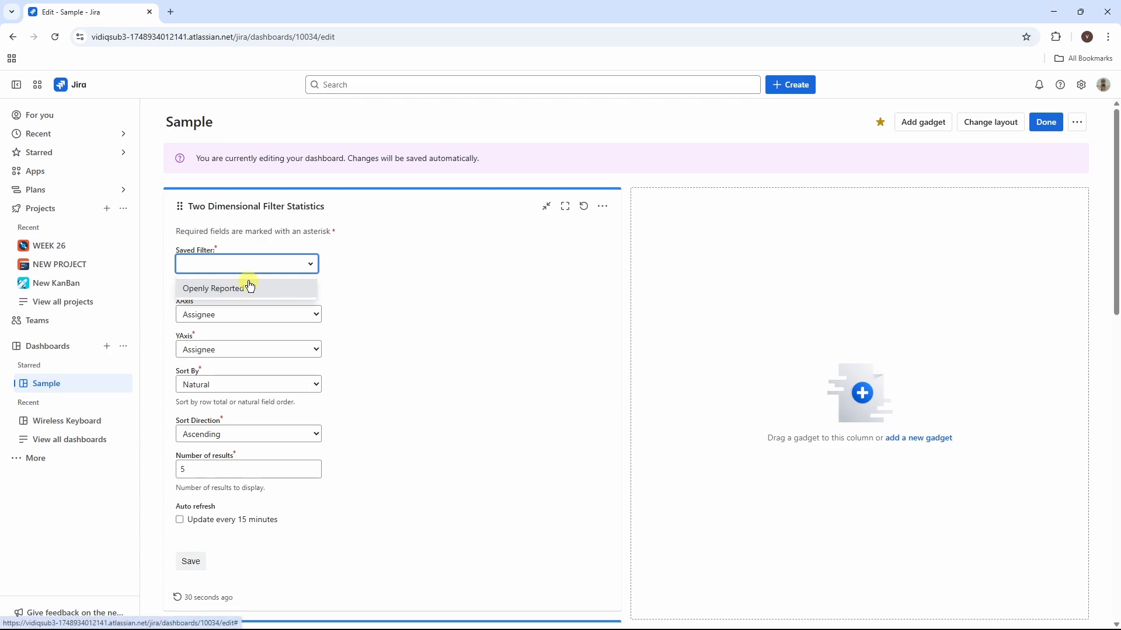
left_click(207, 290)
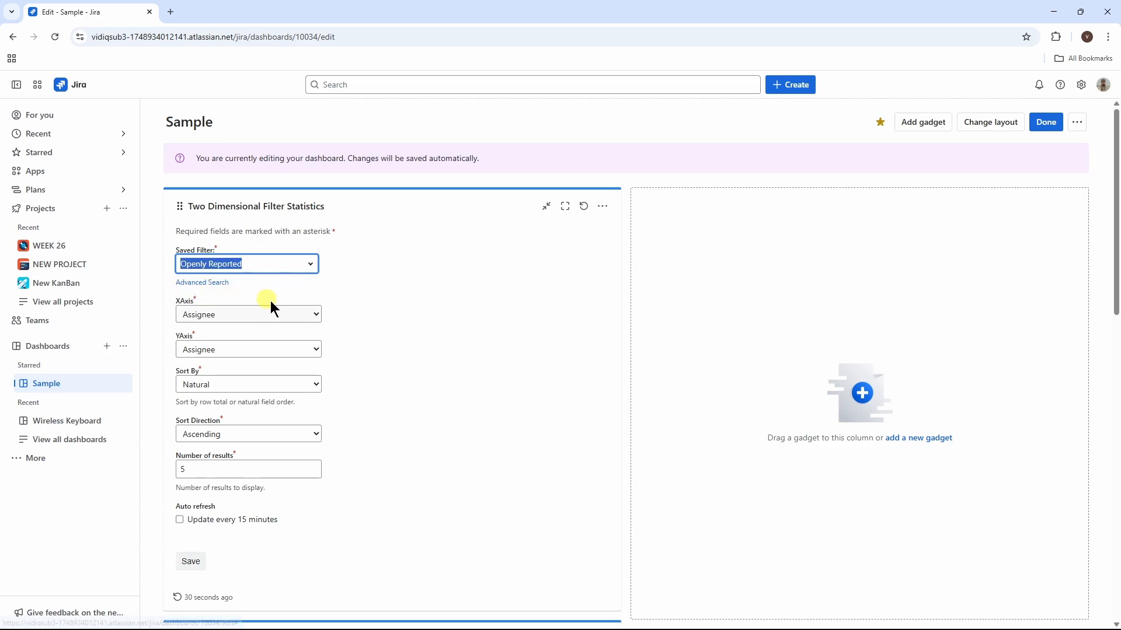
left_click(314, 315)
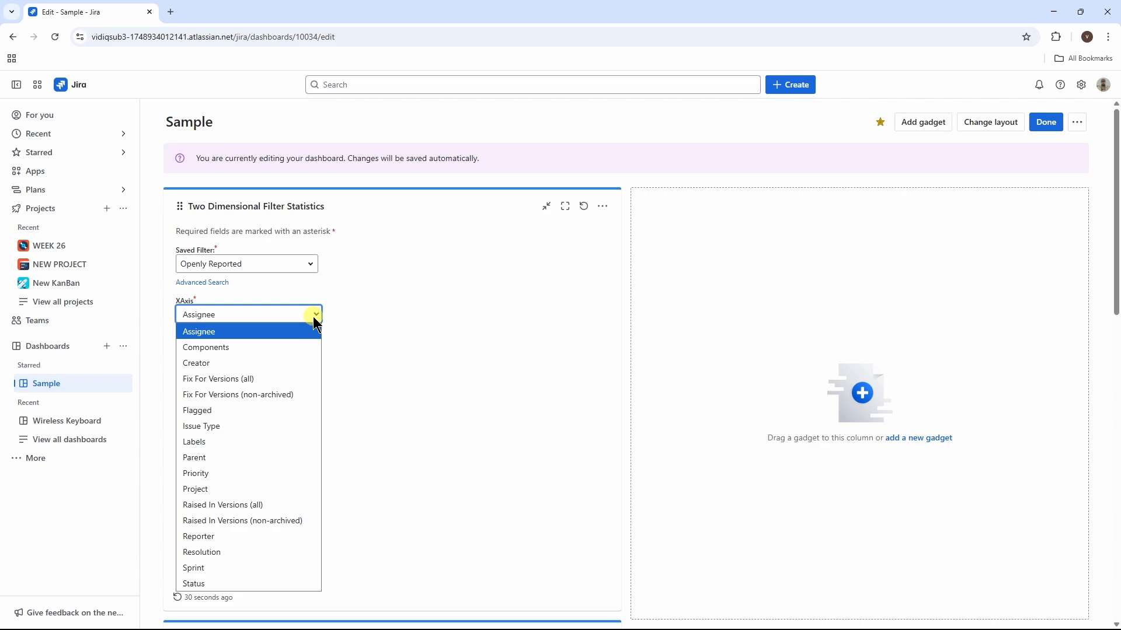
left_click(271, 333)
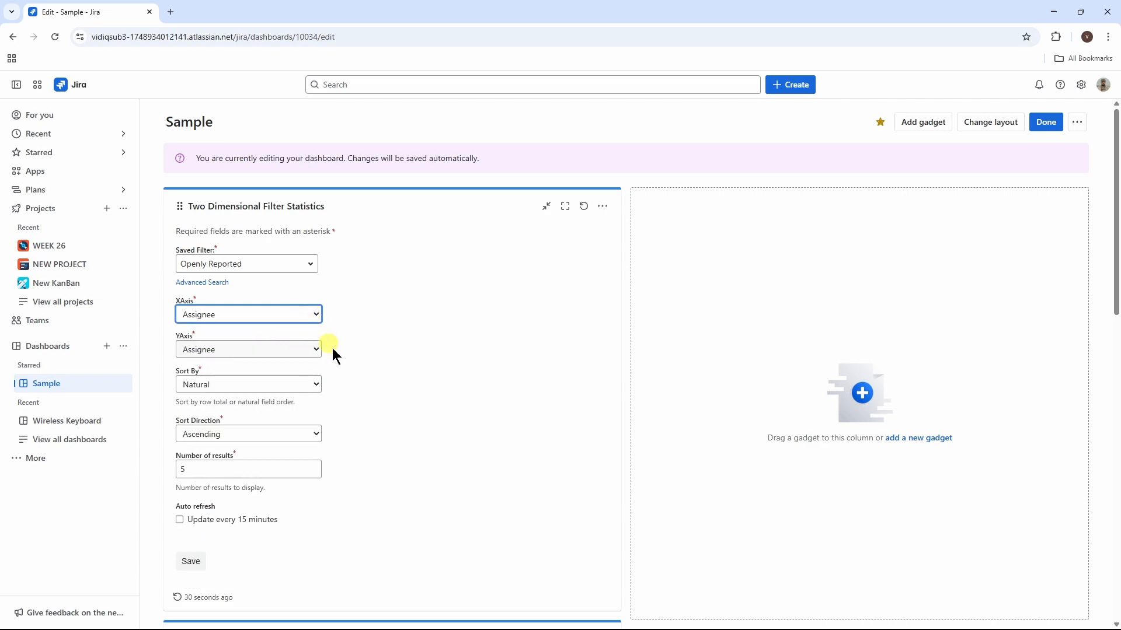
Step: Keep Natural sorting, Ascending direction and 5 results for the Two Dimensional Filter Statistics gadget, and save its configuration
left_click(307, 385)
left_click(348, 413)
left_click(307, 435)
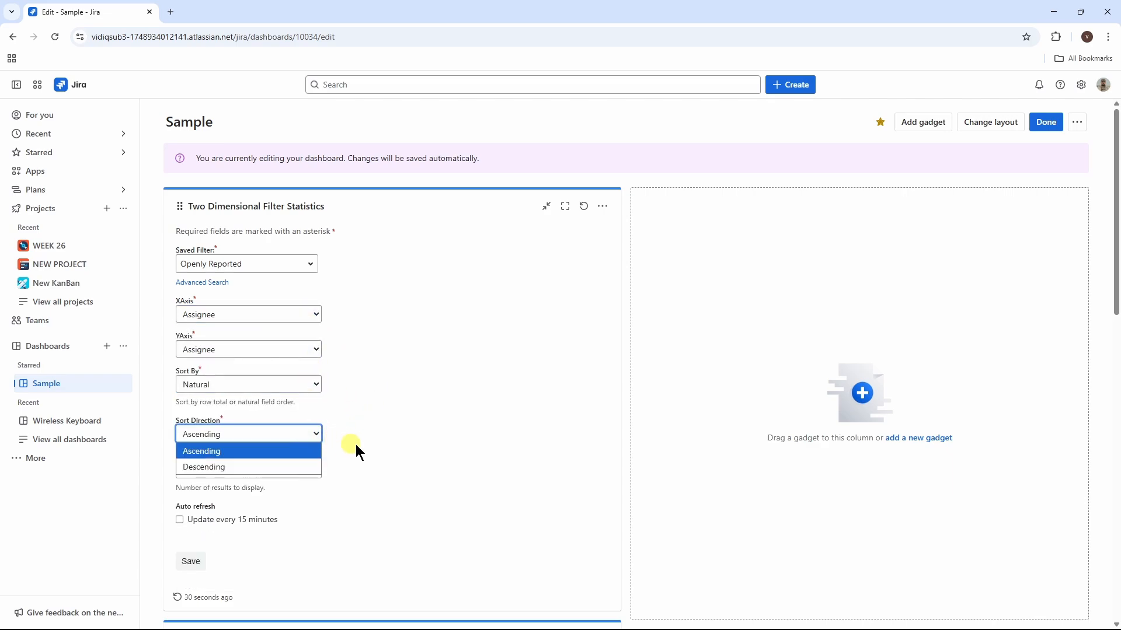
left_click(408, 442)
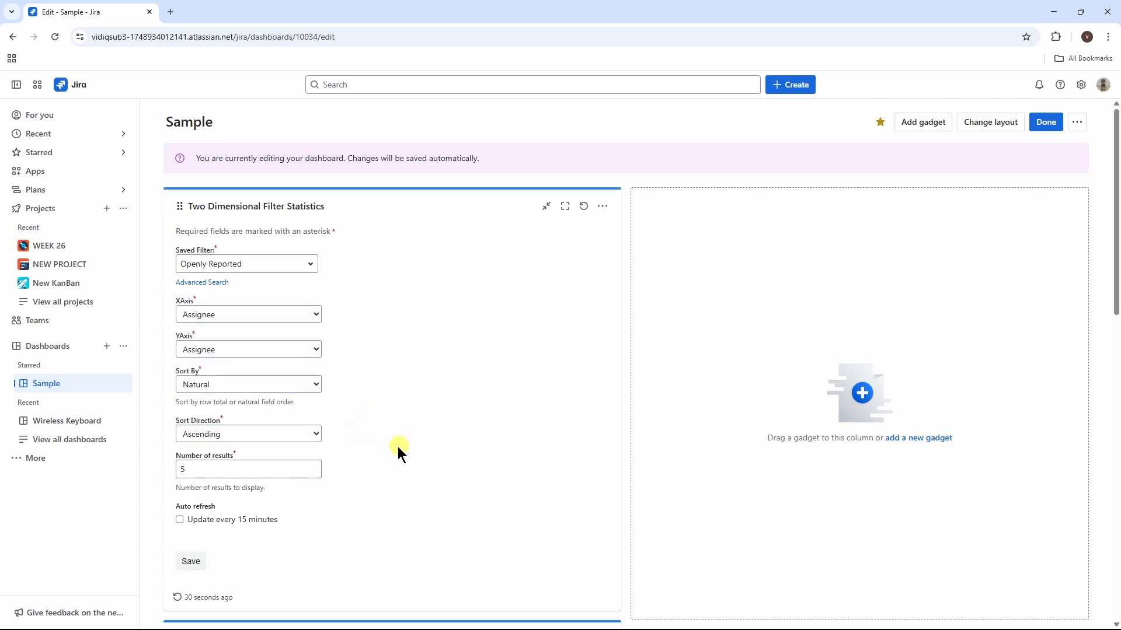
left_click(292, 472)
left_click(261, 509)
left_click(193, 562)
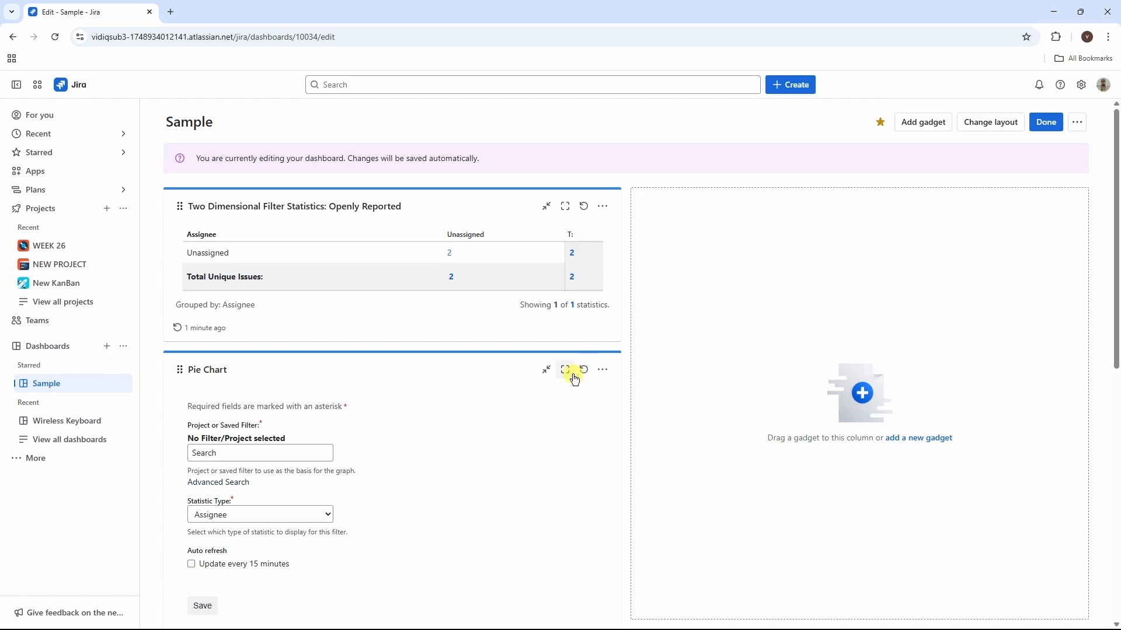
Step: Configure the Pie Chart gadget for the WEEK 26 project with statistic type Assignee and updates every 15 minutes, and save it
scroll(1102, 392, "down", 3)
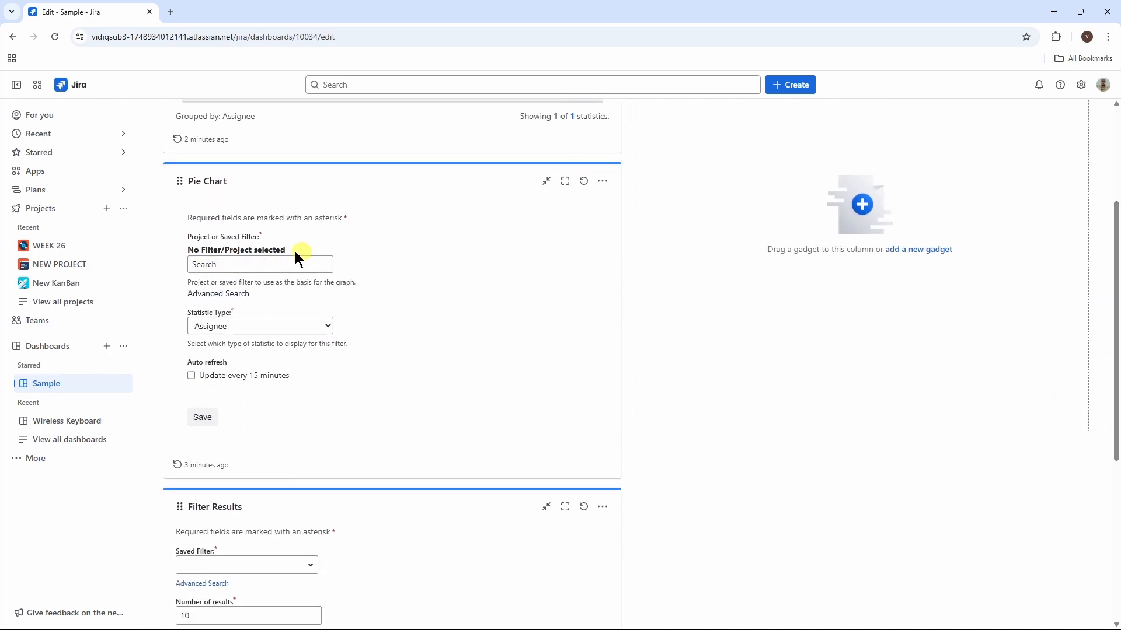
left_click(292, 268)
type("wee")
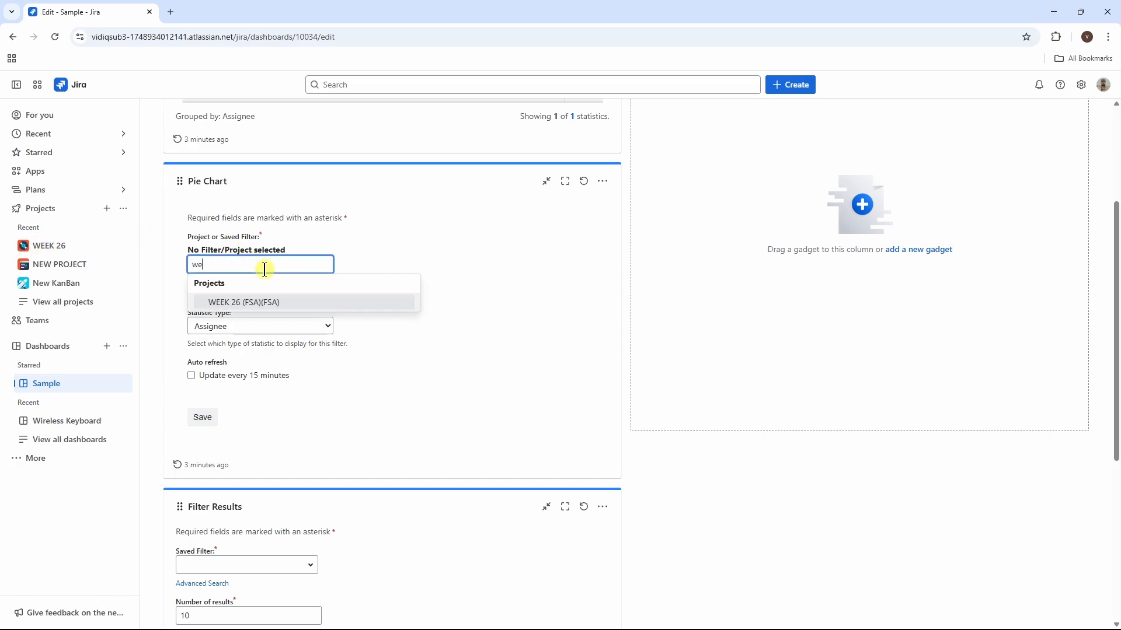
left_click(317, 301)
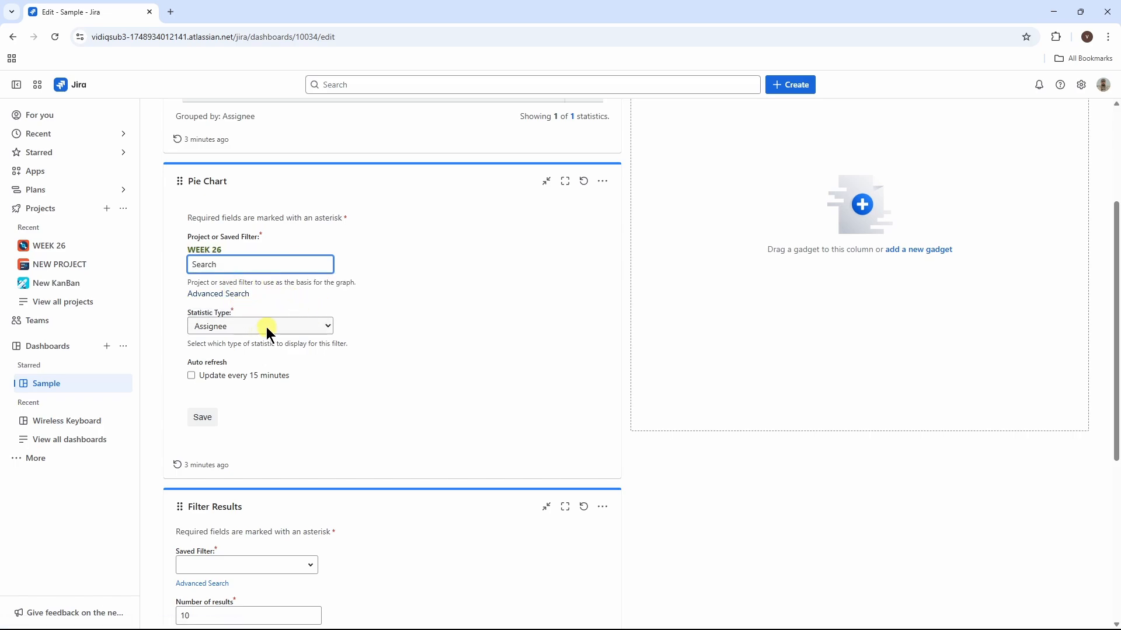
left_click(289, 327)
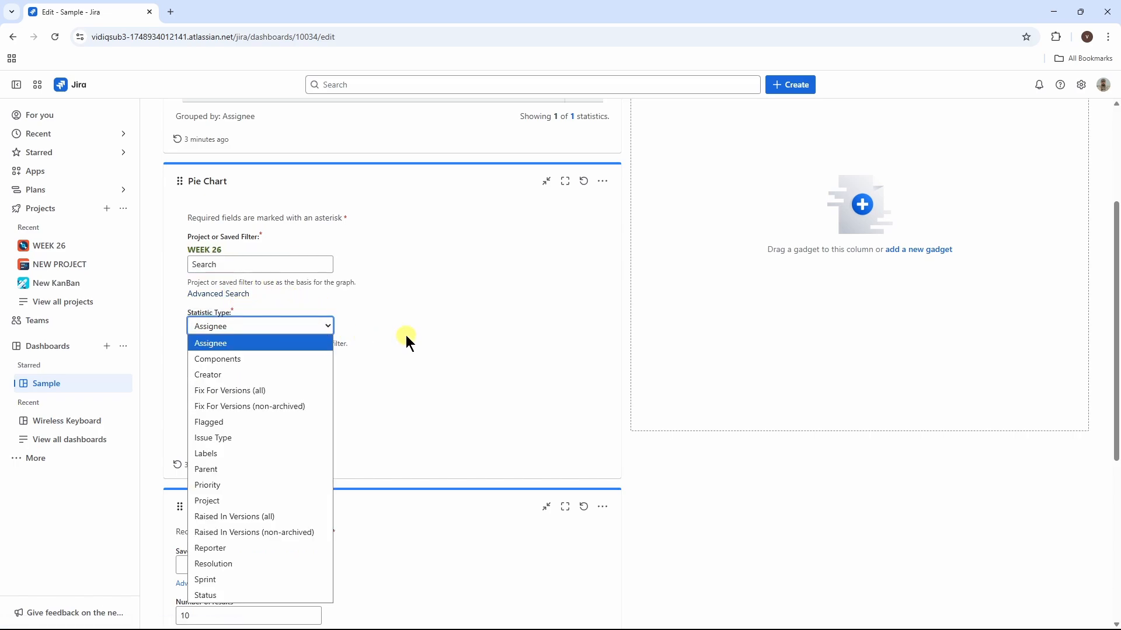
left_click(266, 343)
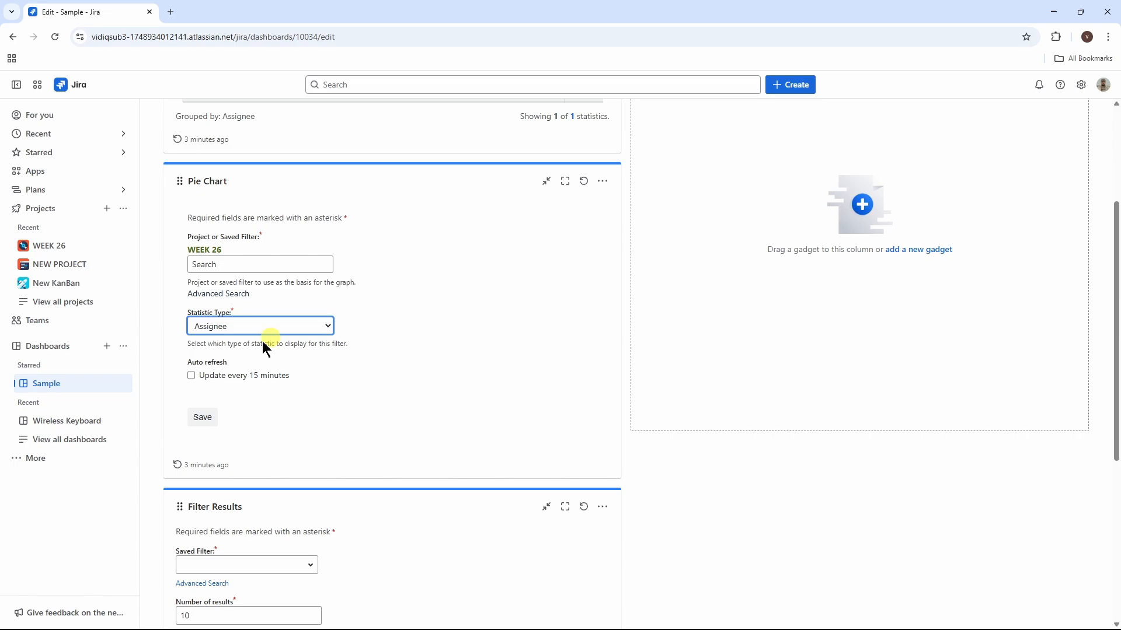
left_click(191, 376)
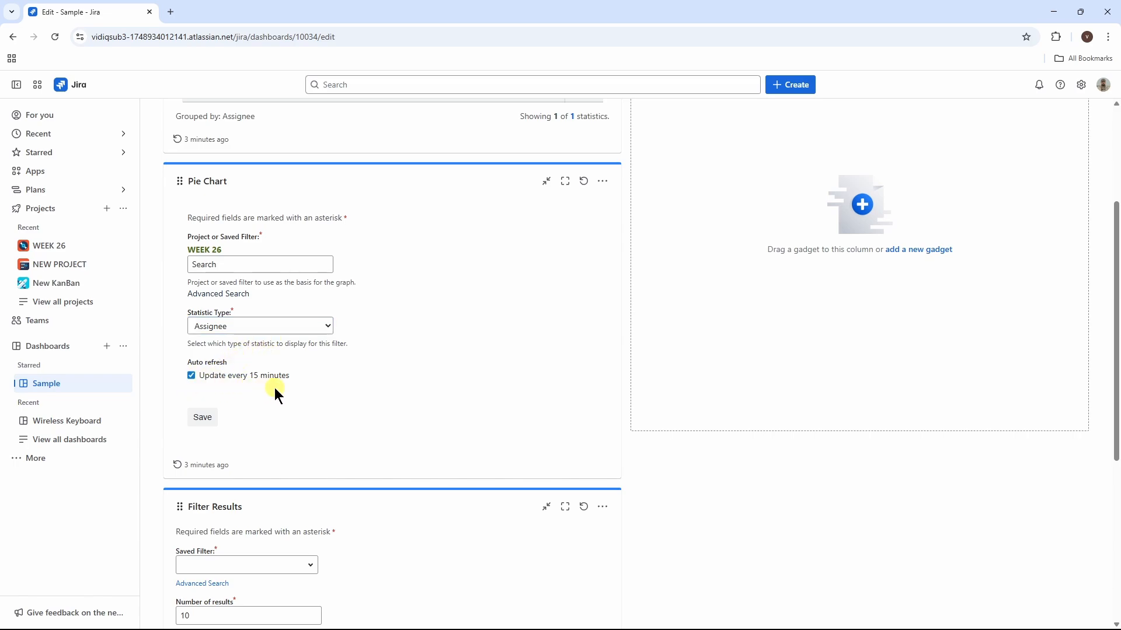
left_click(202, 418)
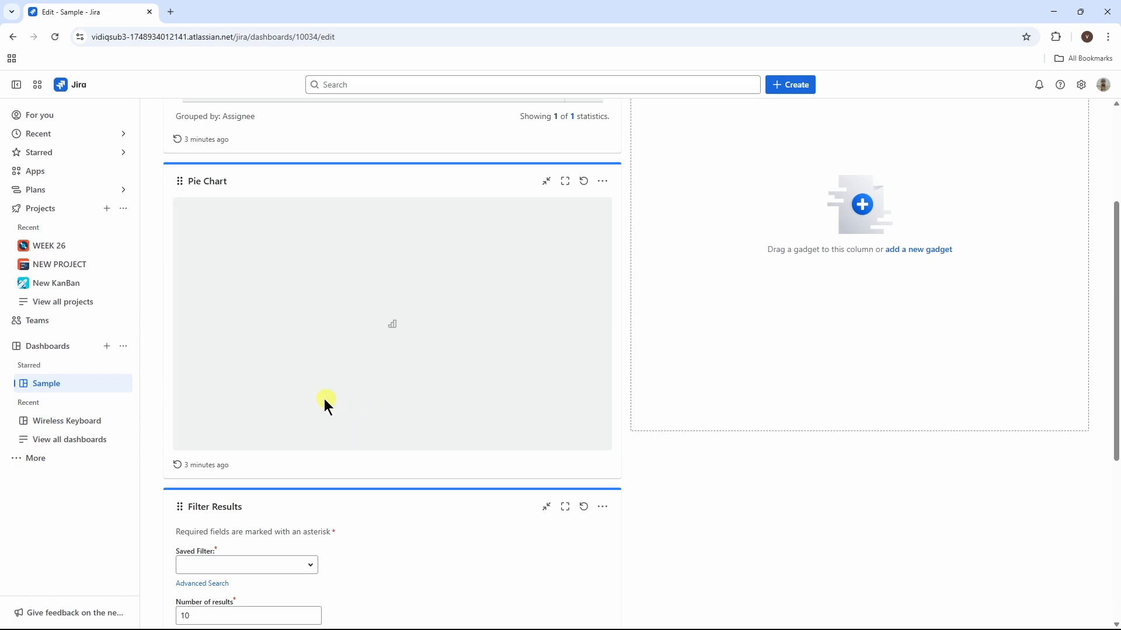
Step: Set the Filter Results gadget's saved filter to Openly Reported and save its configuration
left_click_drag(1116, 333, 1101, 543)
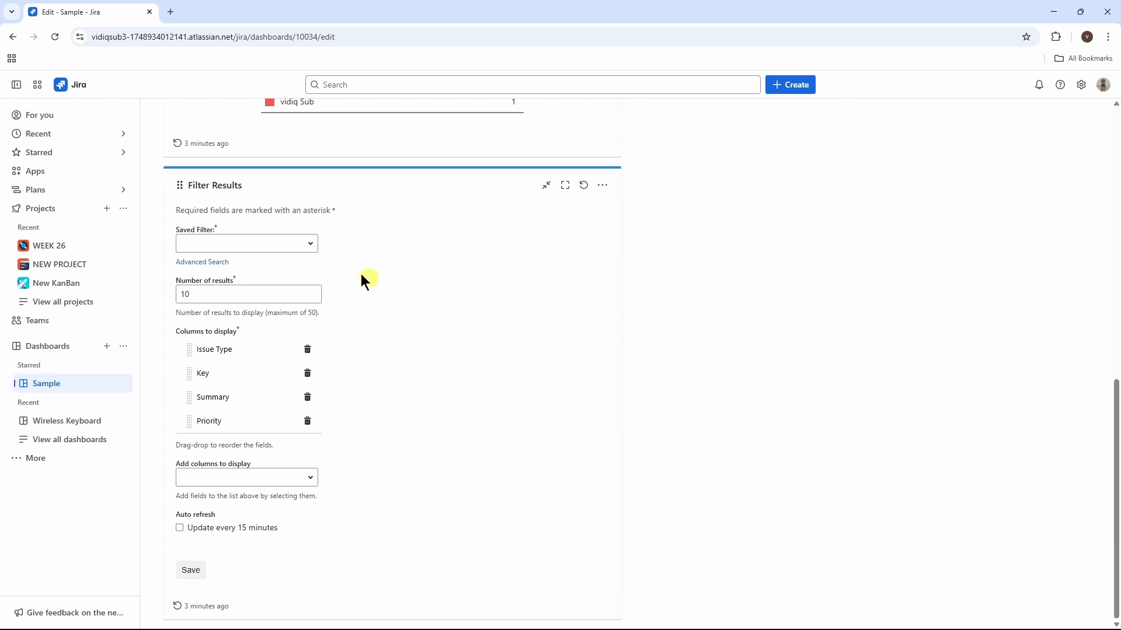
left_click(308, 244)
left_click(308, 250)
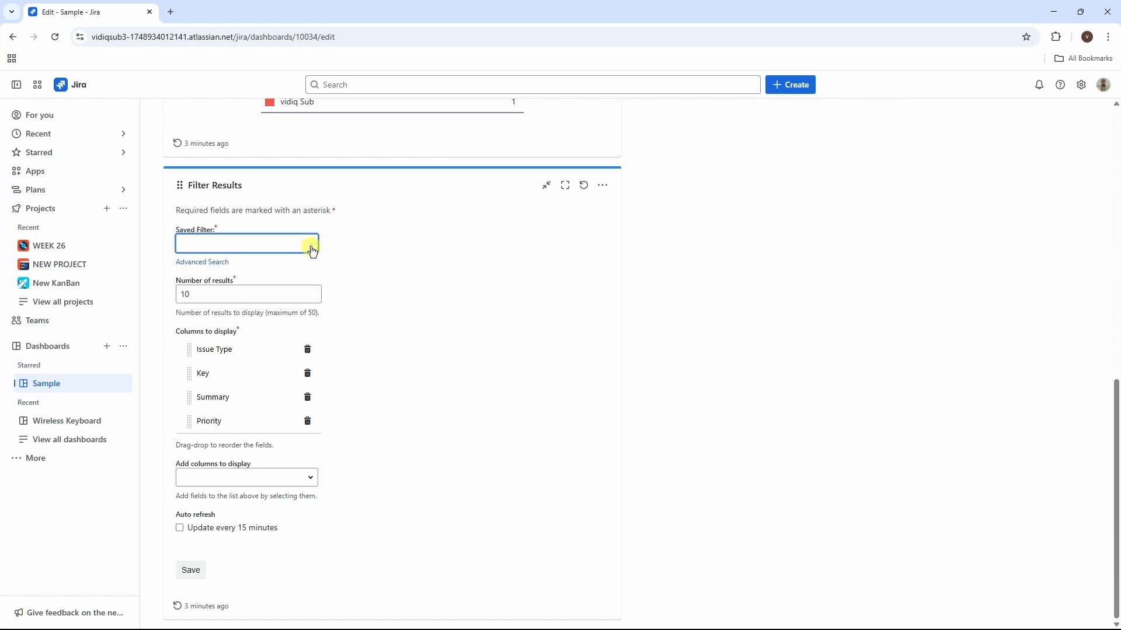
left_click(309, 247)
left_click(232, 270)
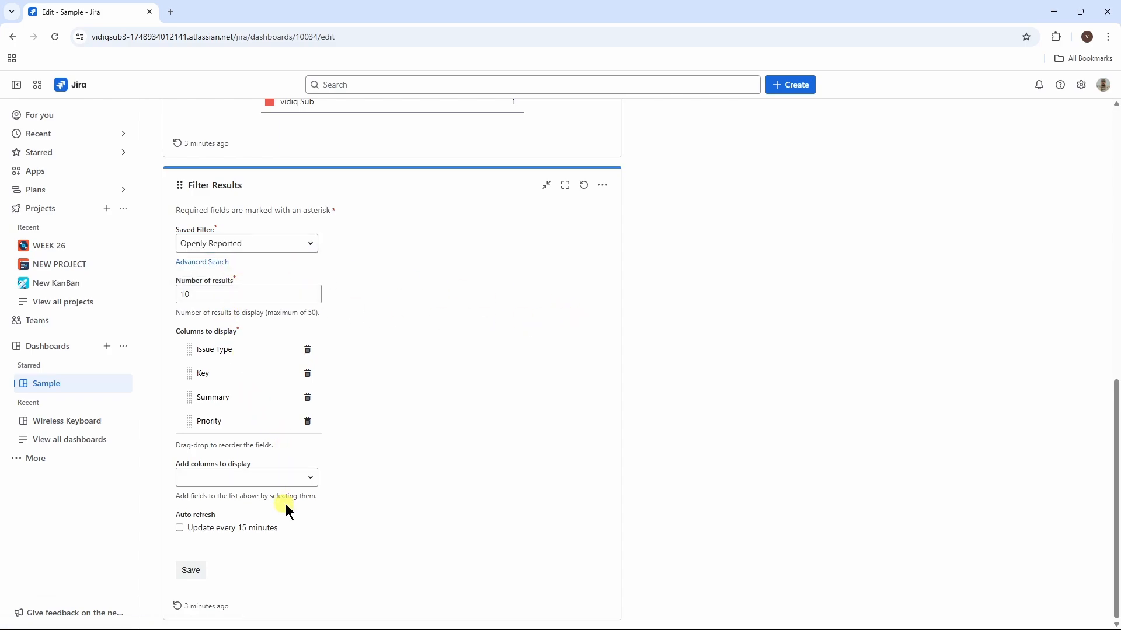
left_click(197, 576)
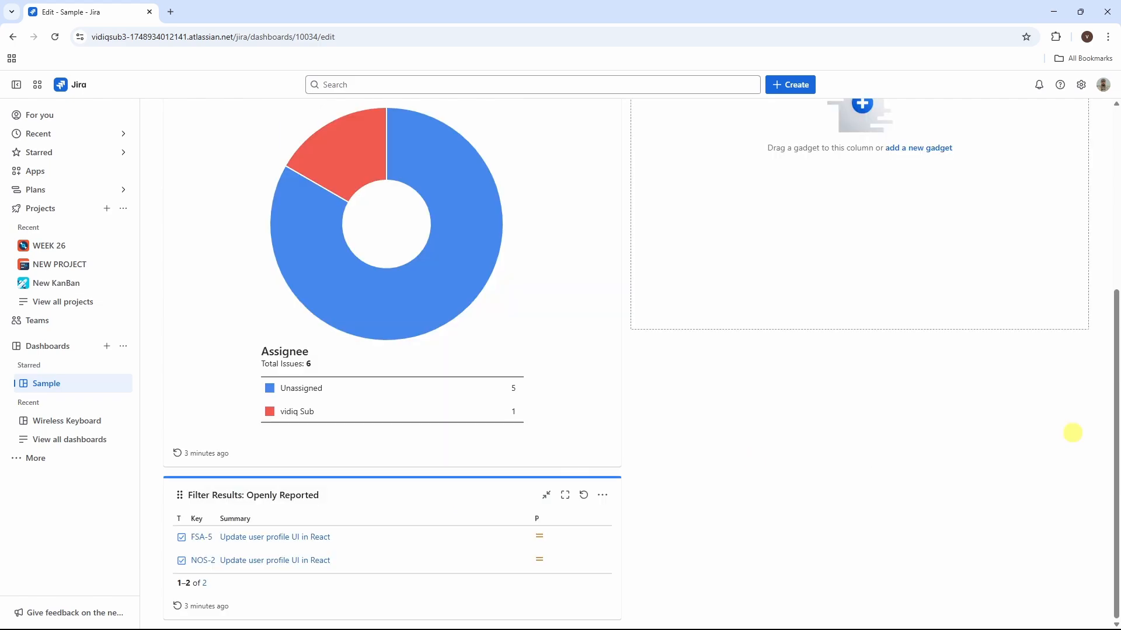
Step: Arrange the gadgets with Two Dimensional Filter Statistics at the head of the first column and the Pie Chart in the second column
left_click_drag(1116, 420, 1116, 160)
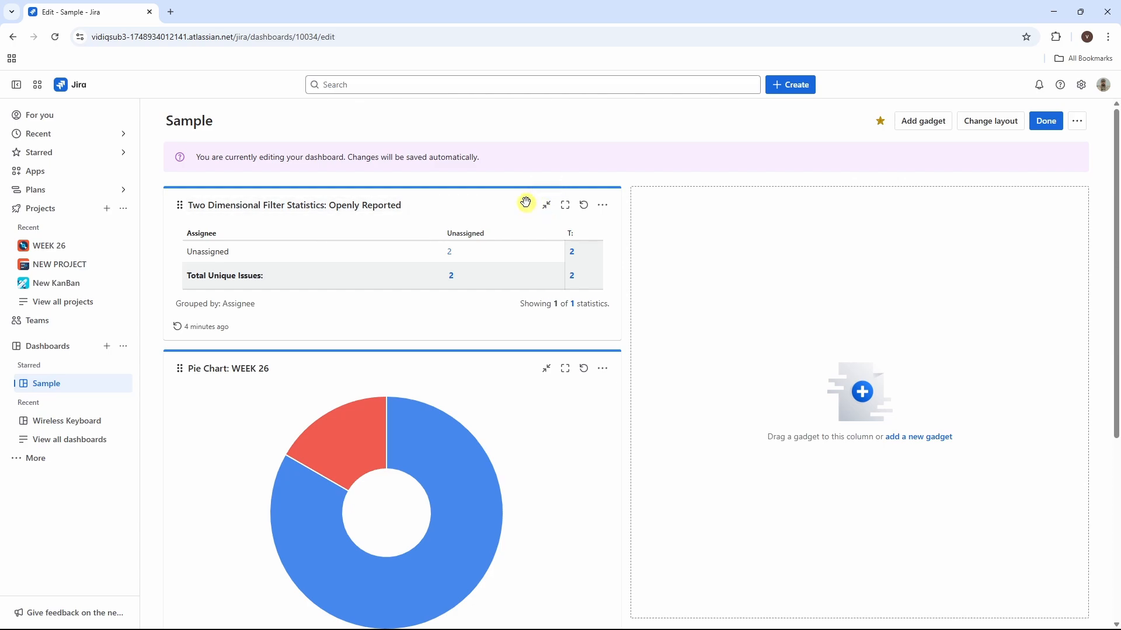
left_click_drag(526, 202, 893, 243)
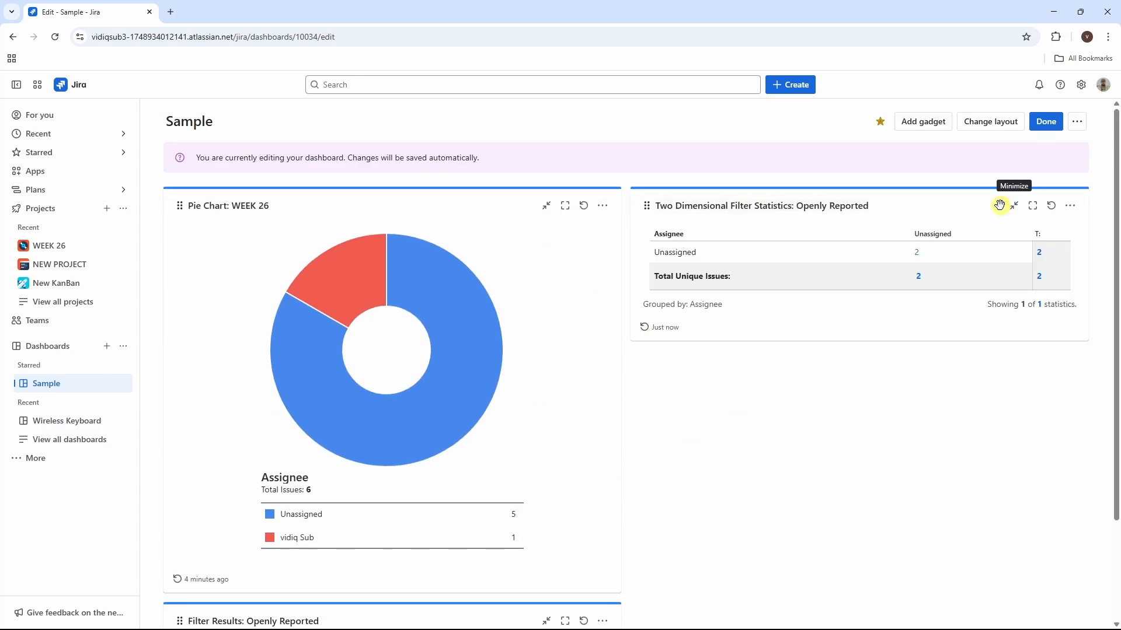
left_click_drag(1001, 206, 497, 210)
left_click_drag(523, 367, 1041, 266)
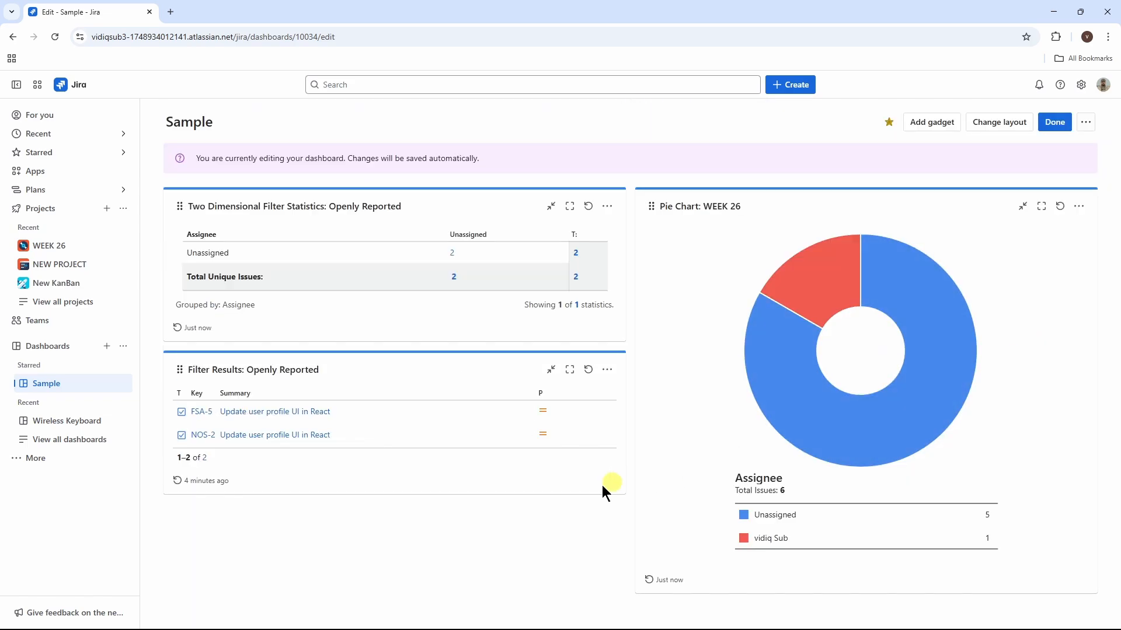
Step: Try the One column layout, switch the dashboard to the Left sidebar layout, and move the Pie Chart gadget into the wide column
left_click(1008, 130)
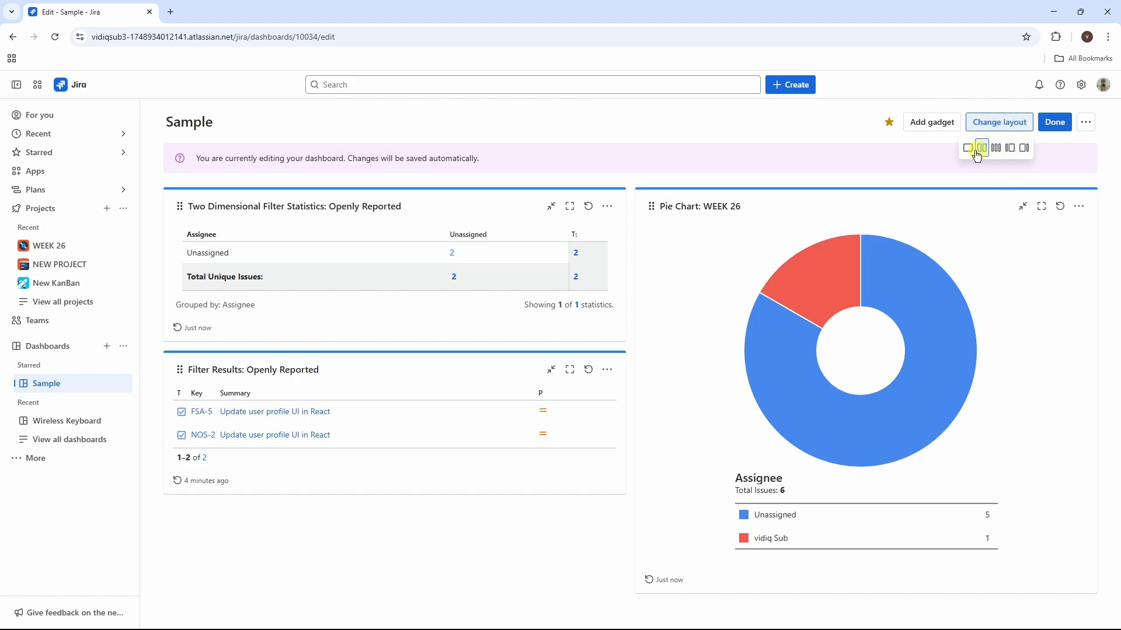
left_click(968, 148)
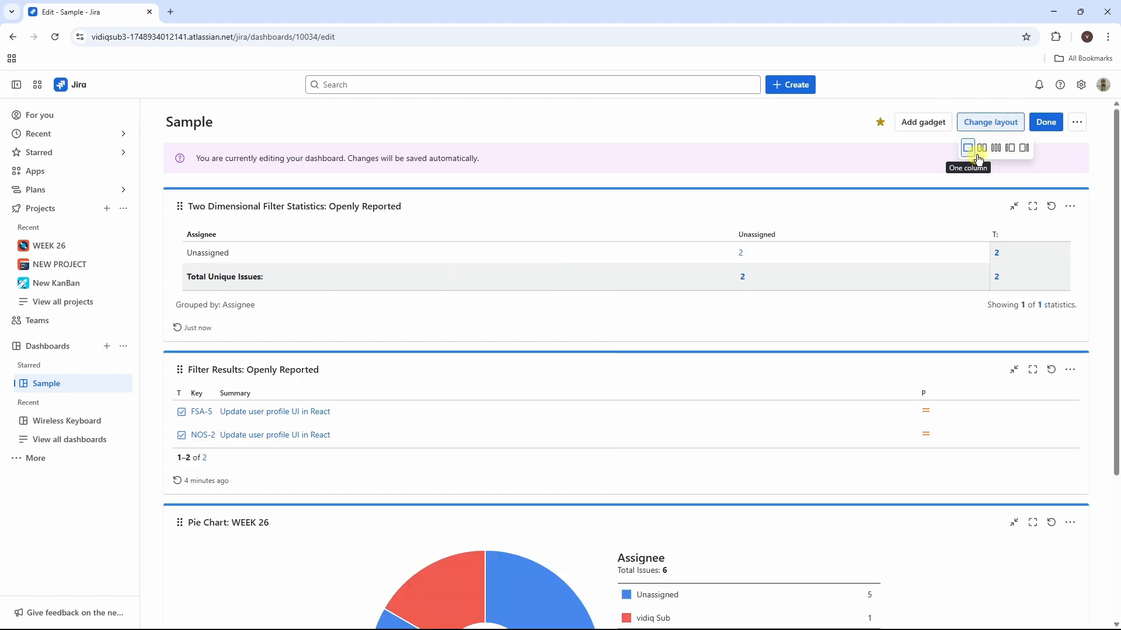
left_click(1008, 130)
left_click(1003, 121)
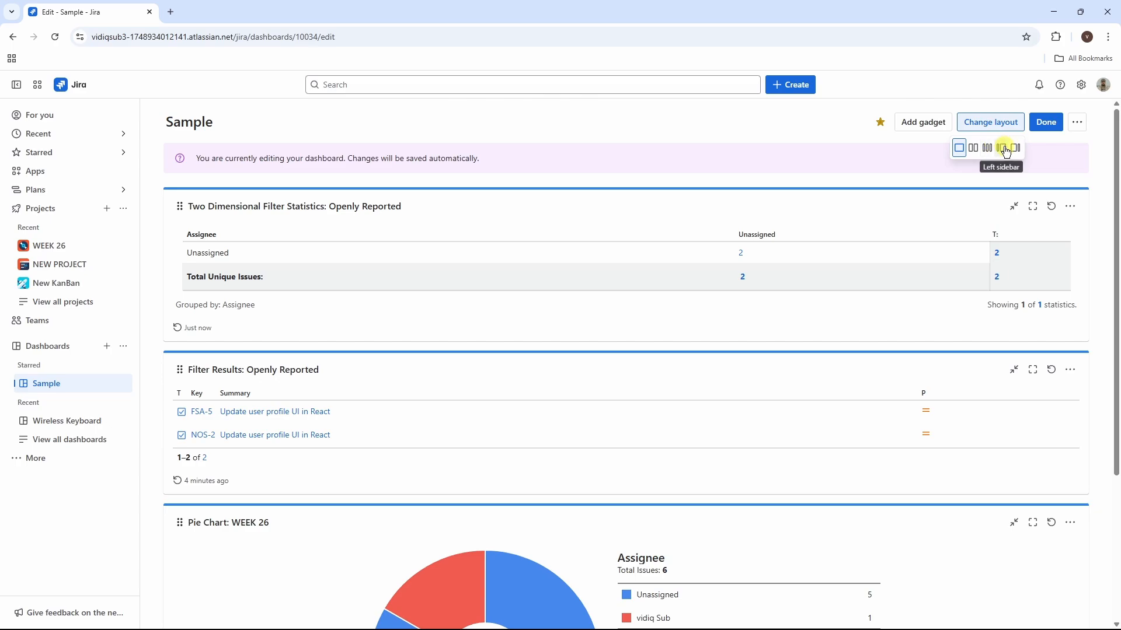
left_click(1003, 149)
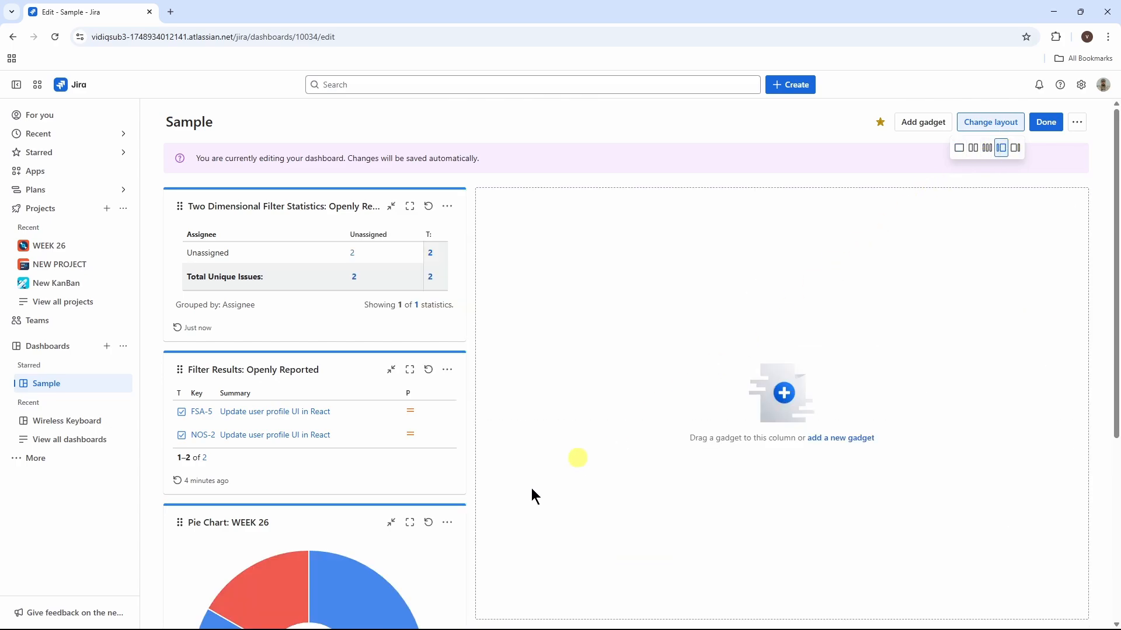
left_click_drag(376, 521, 813, 228)
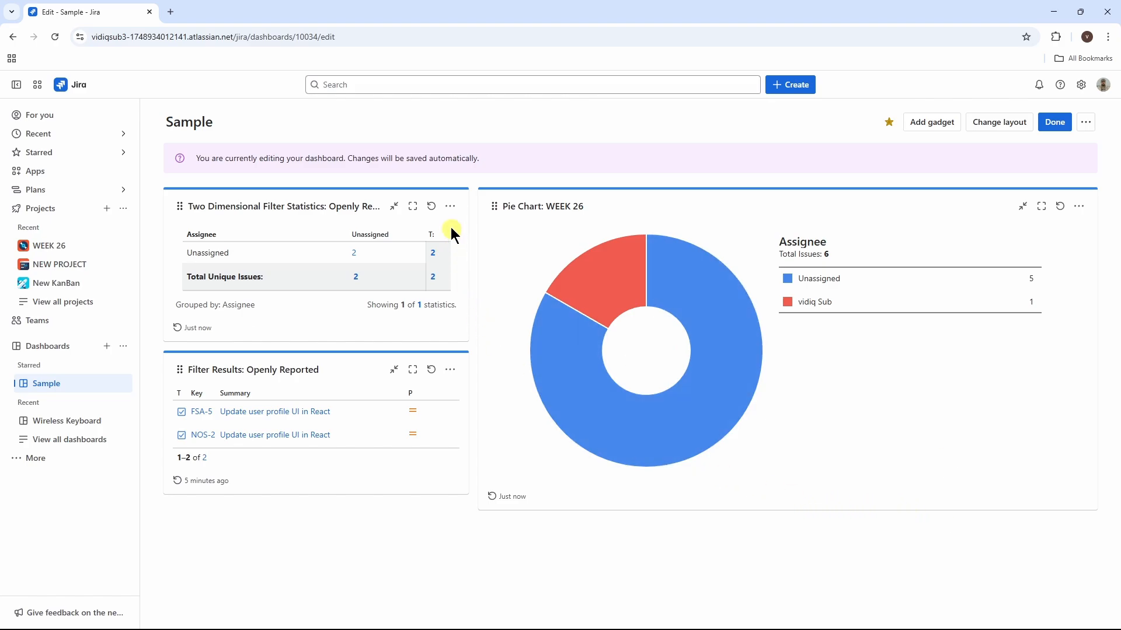
Step: Try other highlight colors on the Two Dimensional Filter Statistics gadget, set it to Purple, and open the gadget's configuration
left_click(450, 208)
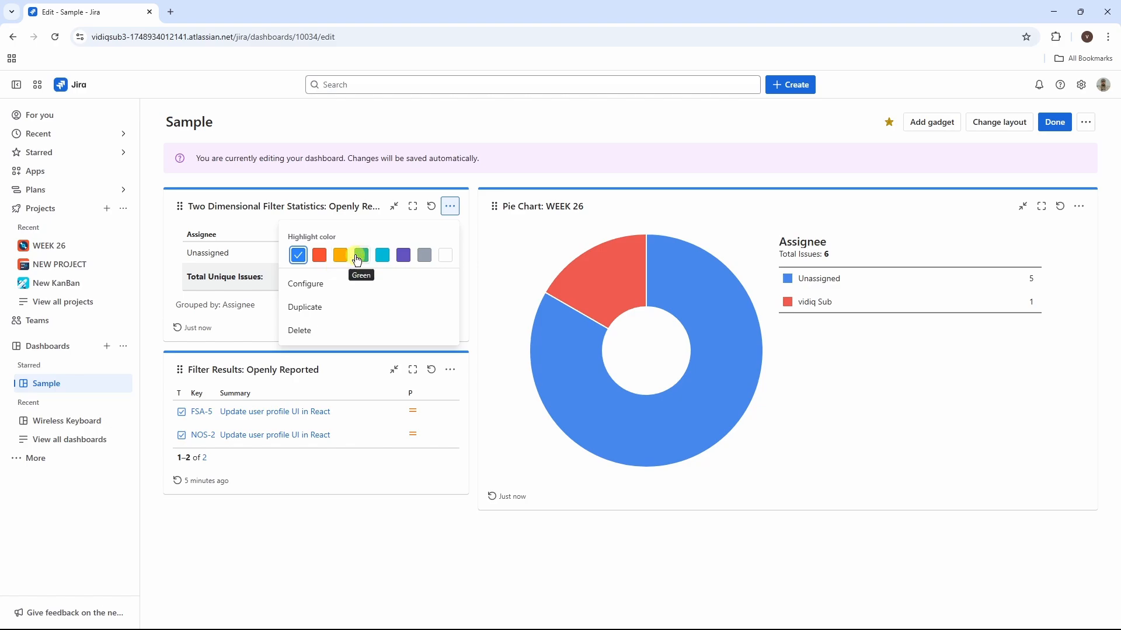
left_click(319, 255)
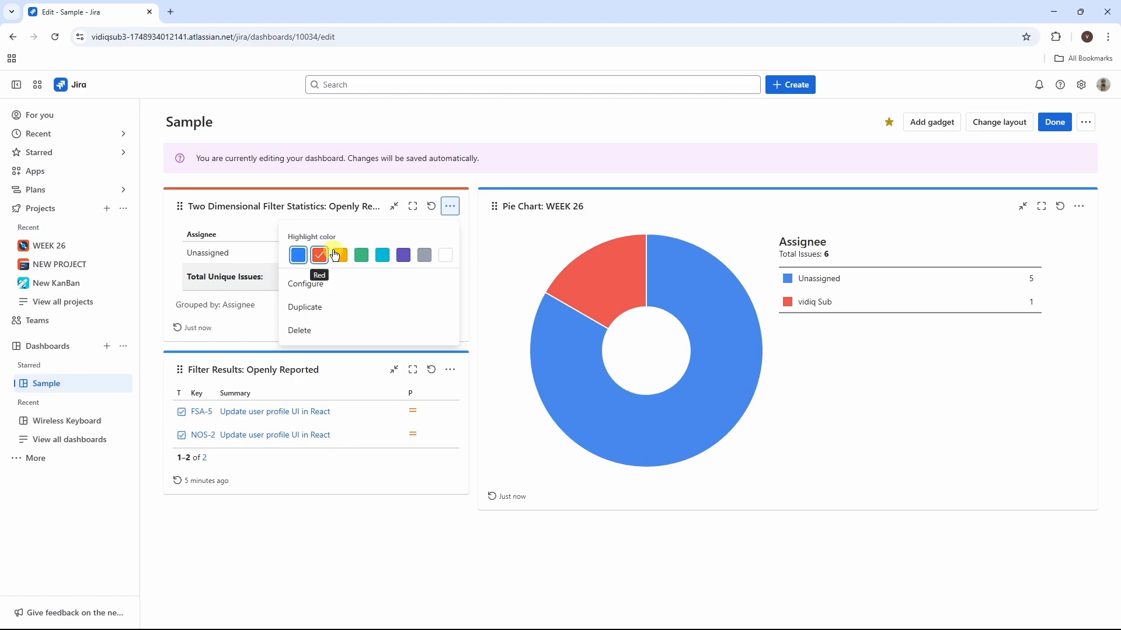
left_click(346, 262)
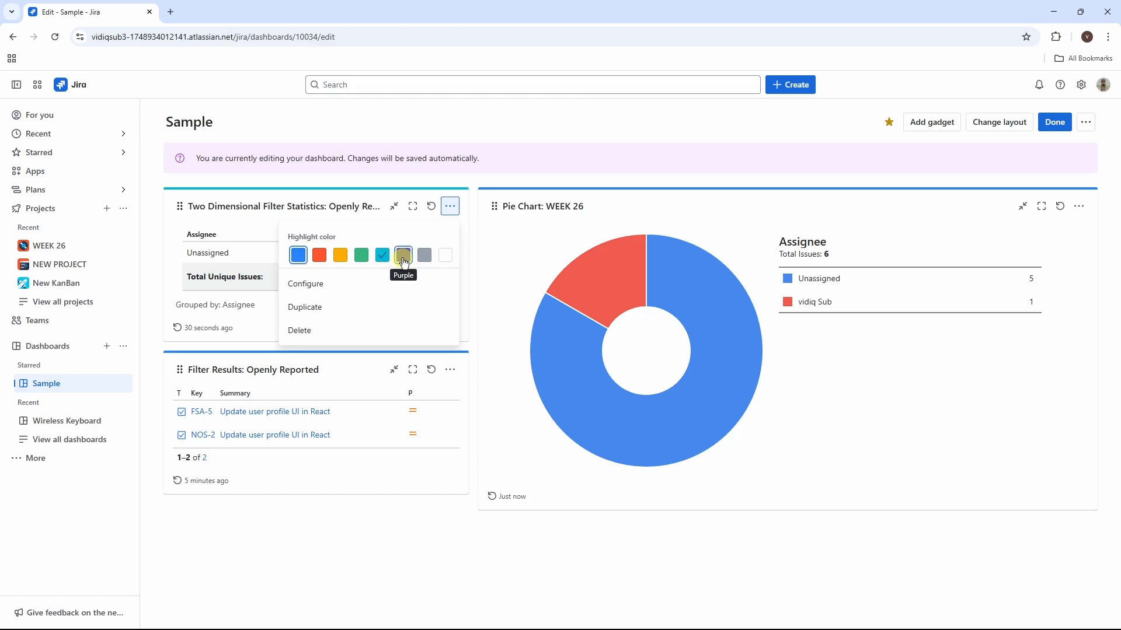
left_click(401, 260)
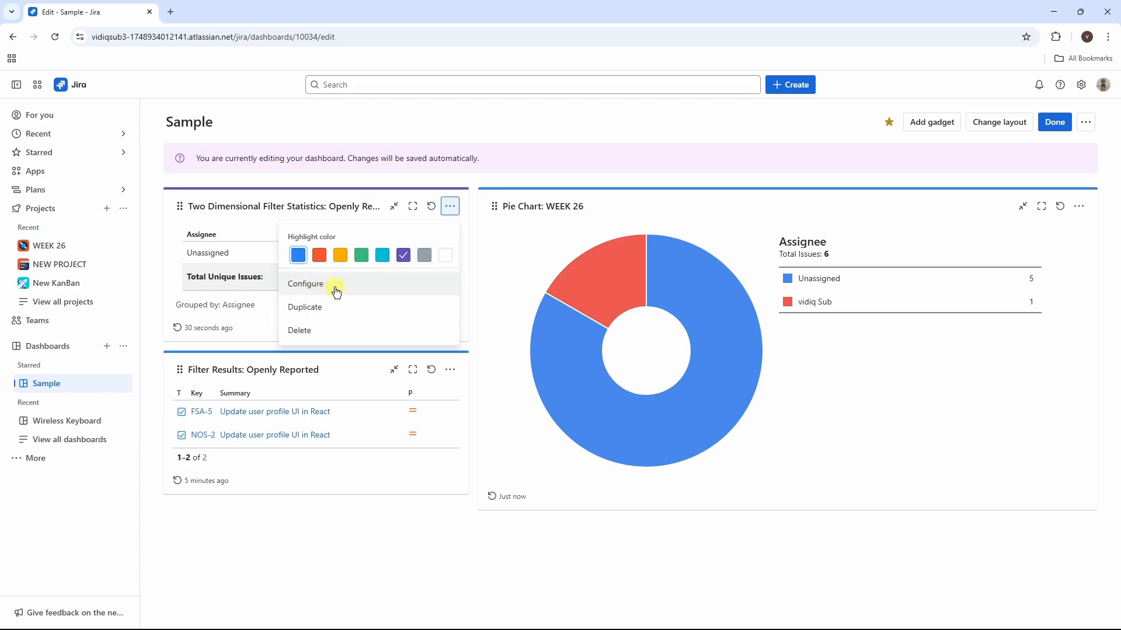
left_click(306, 289)
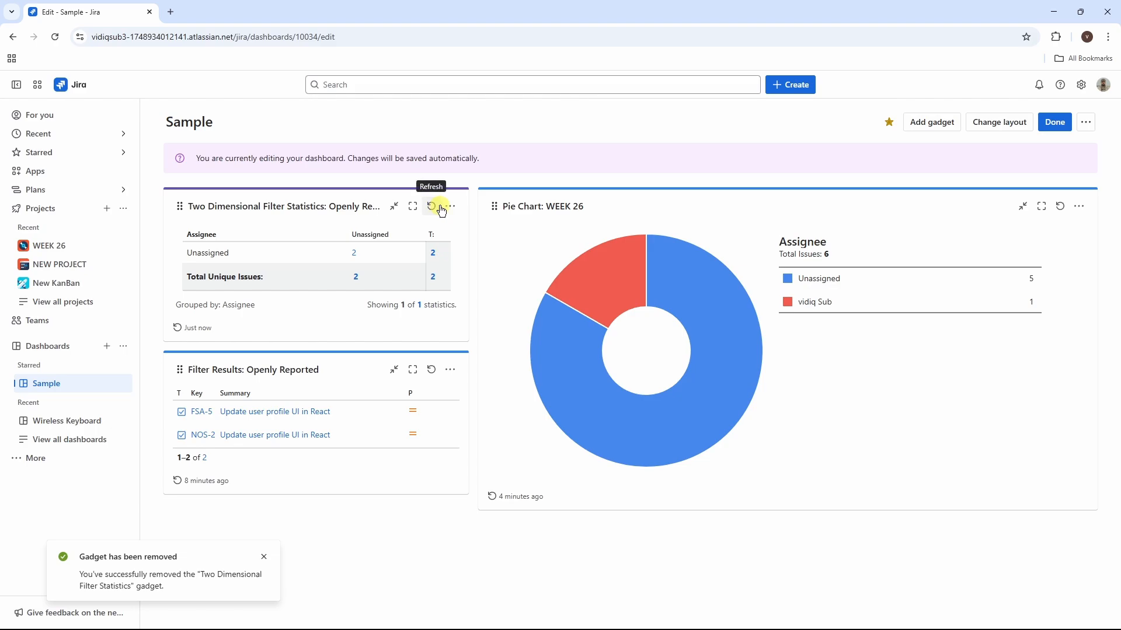
Step: Refresh the Two Dimensional Filter Statistics gadget, maximize and restore it, and minimize and expand it again
left_click(437, 209)
left_click(412, 207)
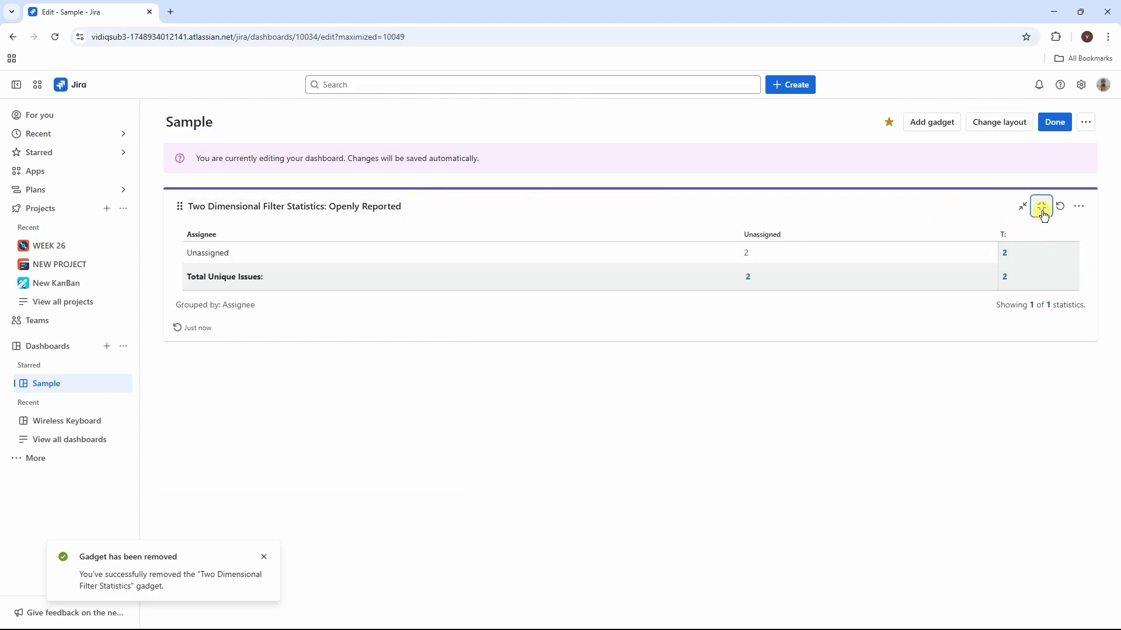
left_click(1043, 211)
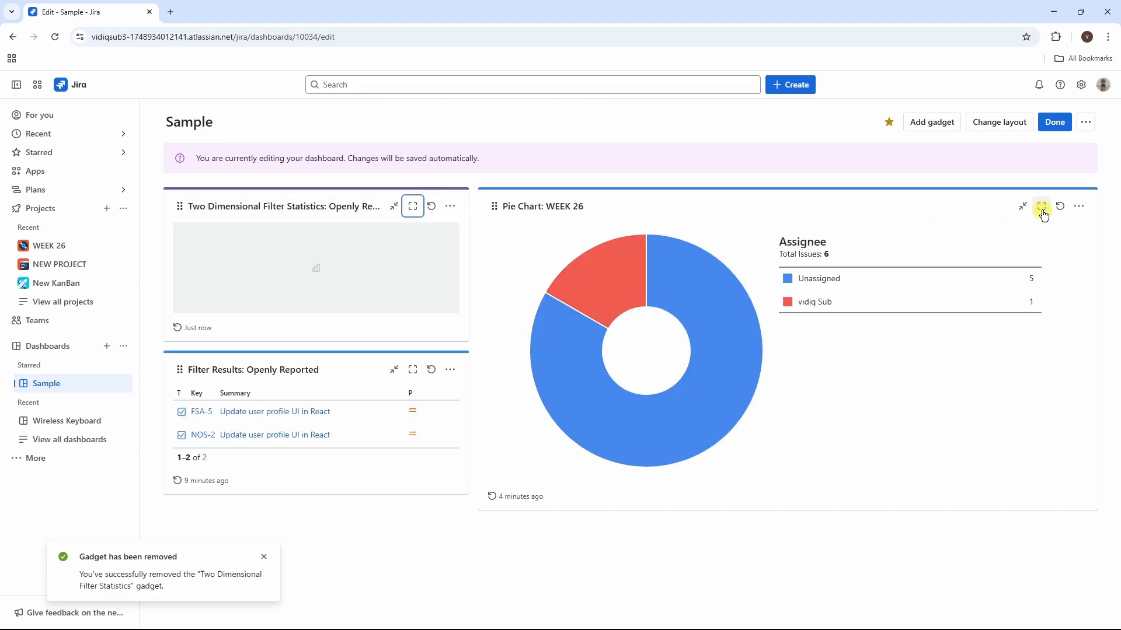
left_click(394, 209)
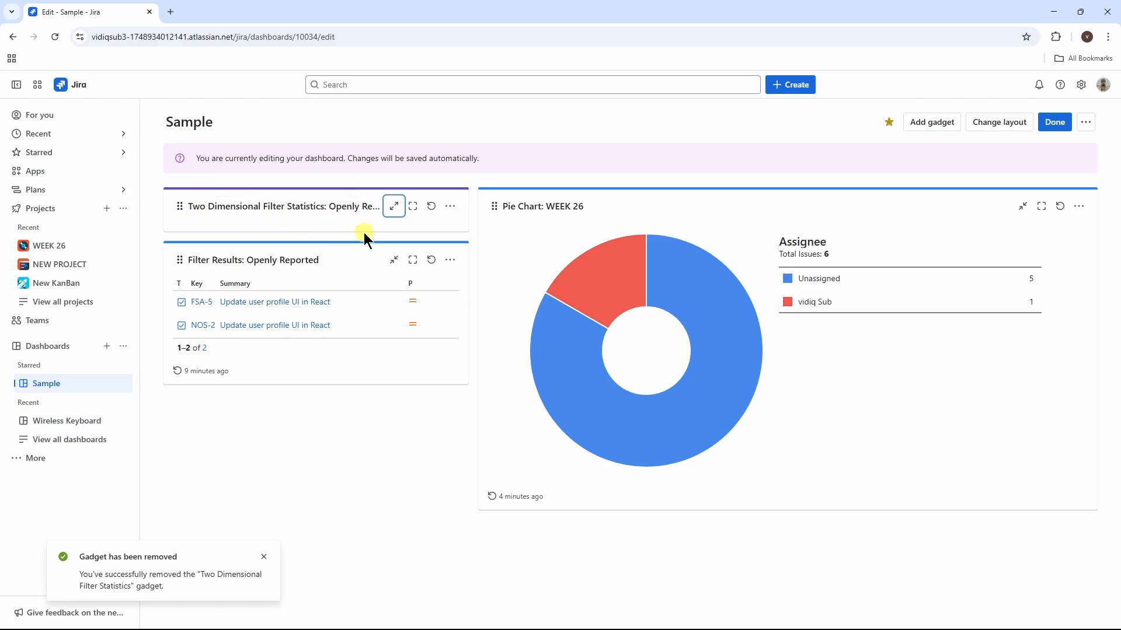
left_click(394, 207)
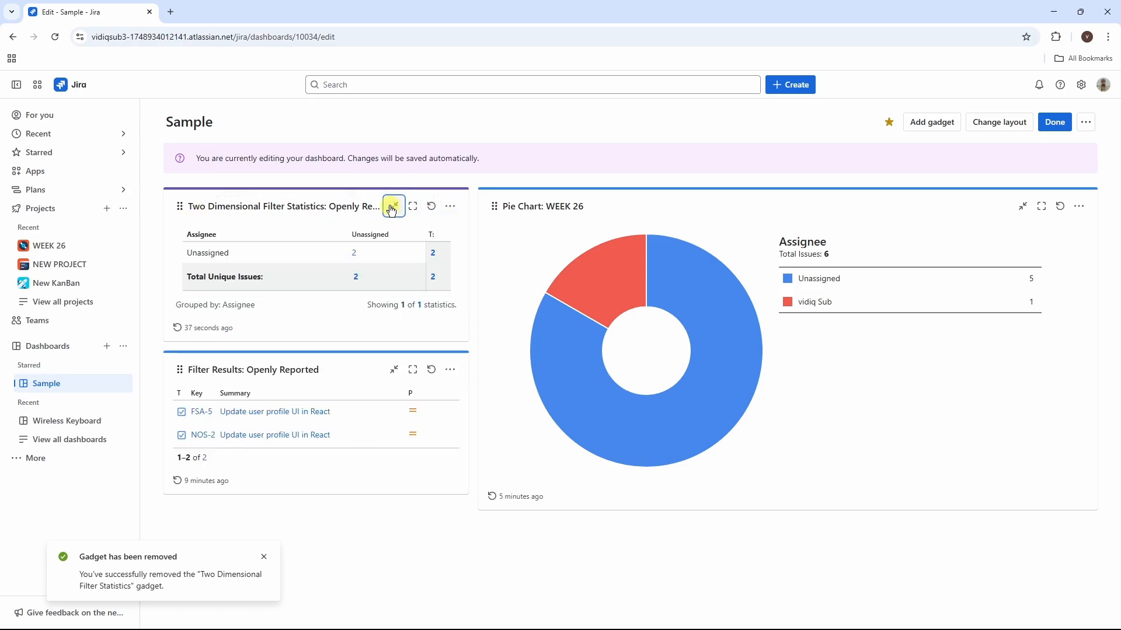
left_click(932, 123)
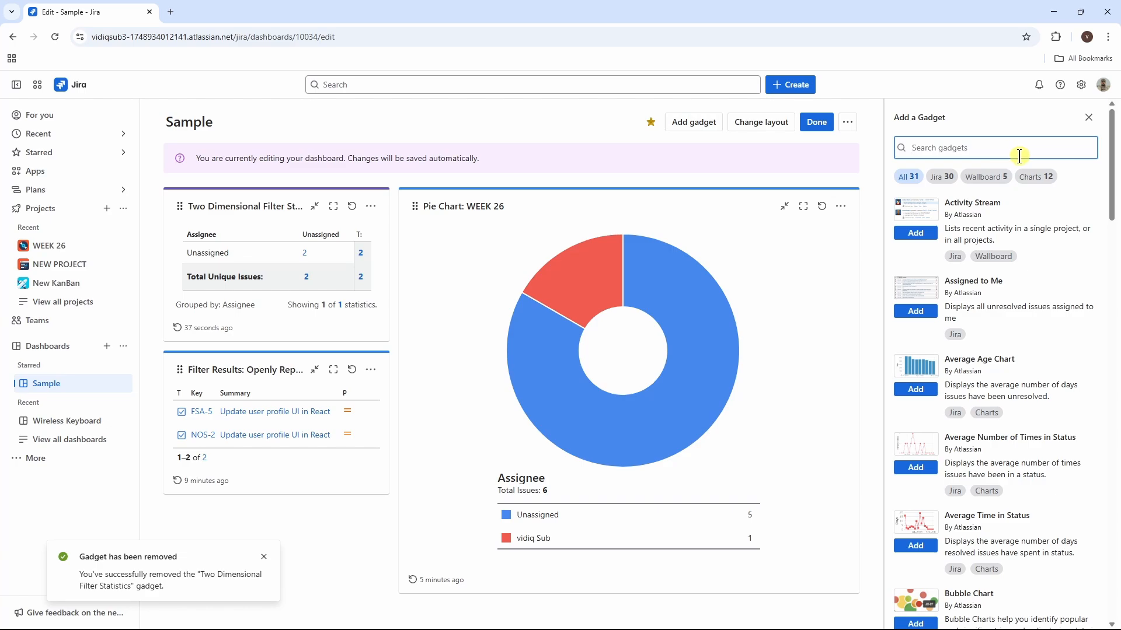
left_click(1089, 118)
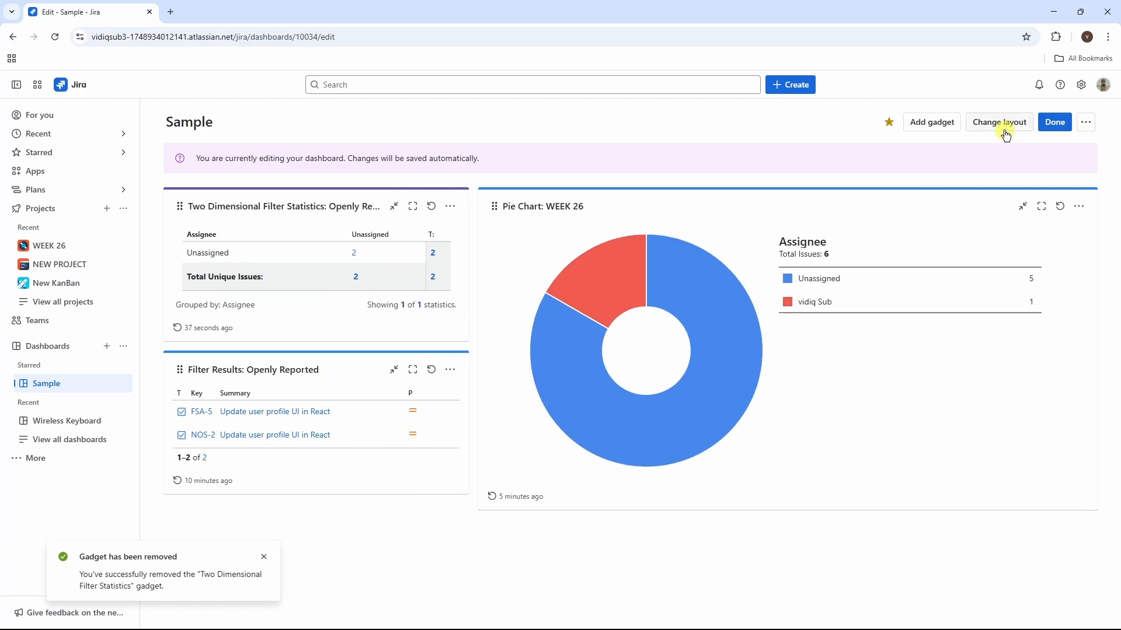
left_click(1001, 127)
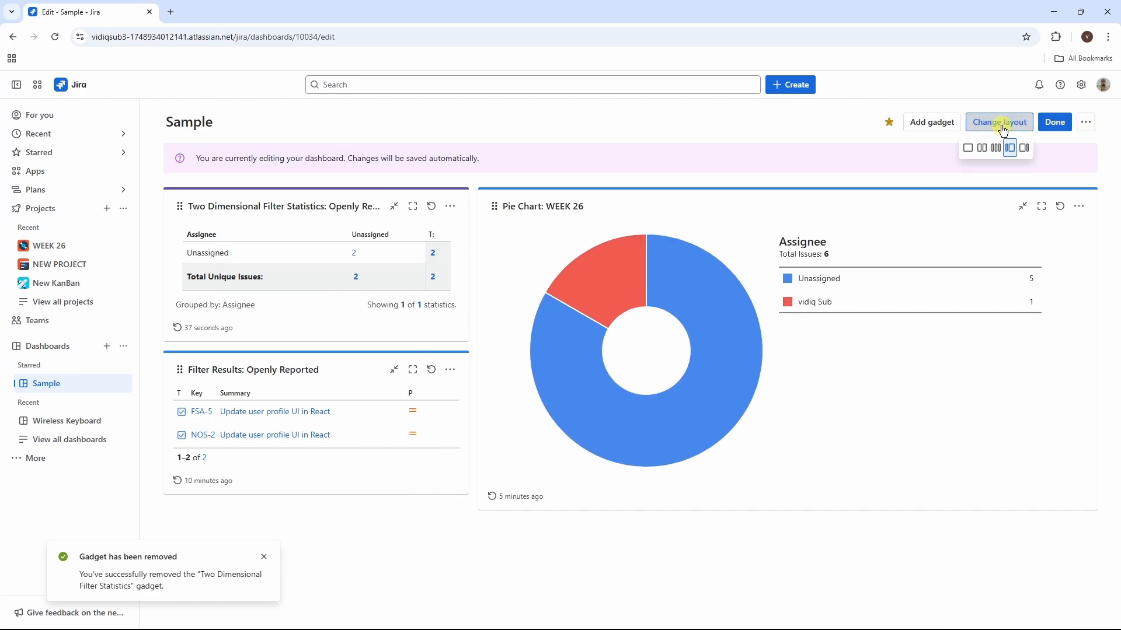
left_click(863, 131)
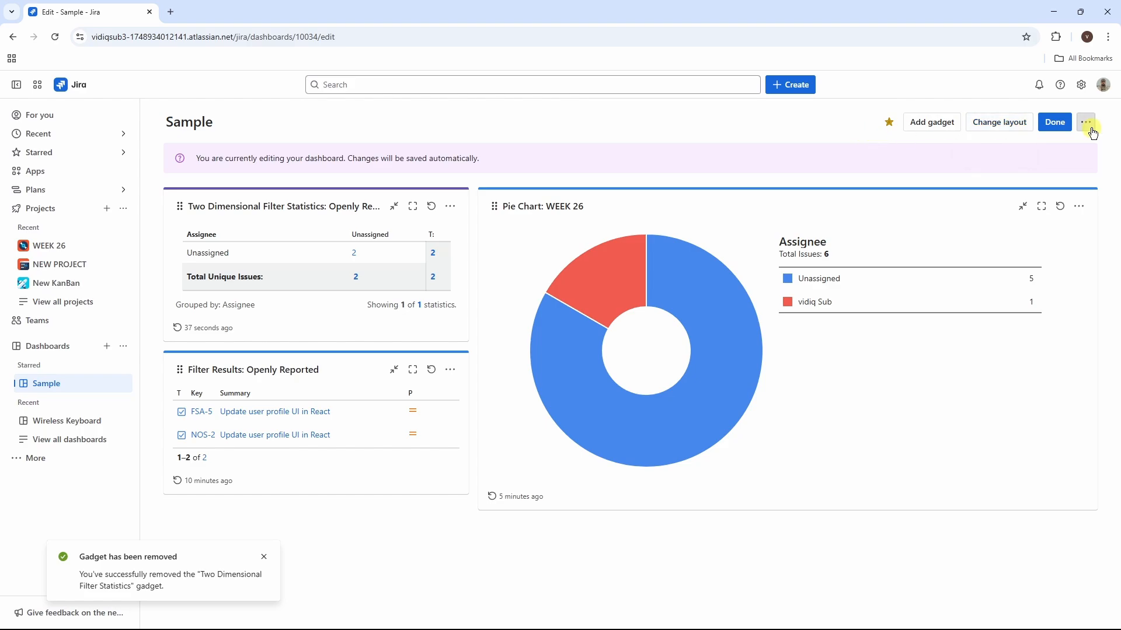
Step: Look through the Sample dashboard's additional options and finish editing the dashboard
left_click(1086, 126)
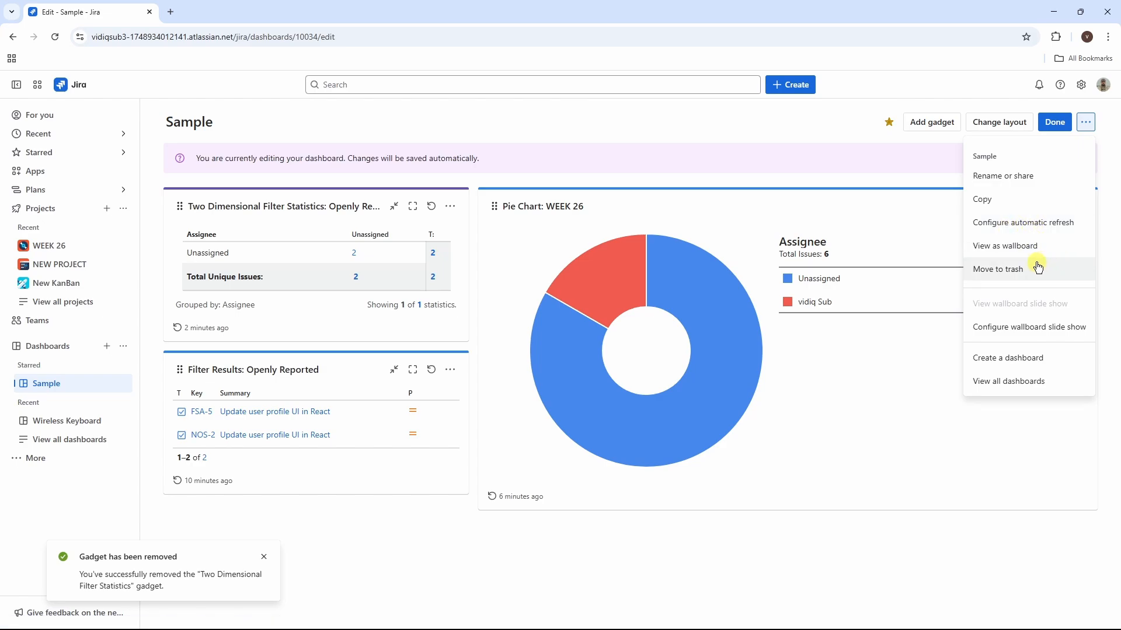
left_click(861, 133)
left_click(1059, 125)
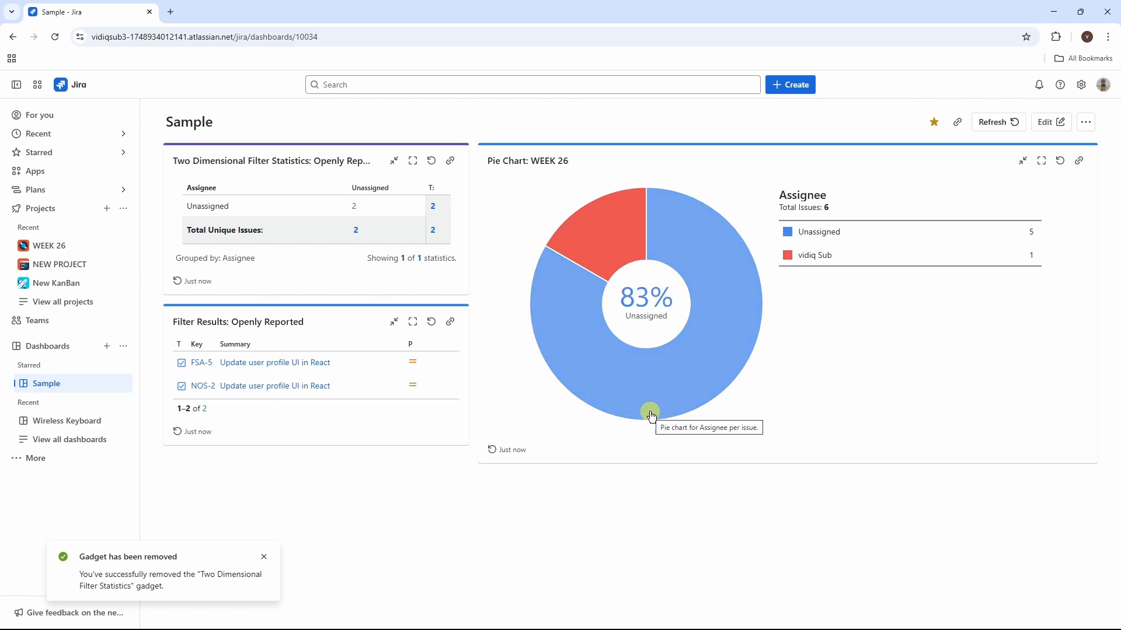
Step: Copy the links to the Pie Chart gadget and the Sample dashboard, refreshing the dashboard in between
left_click(1080, 165)
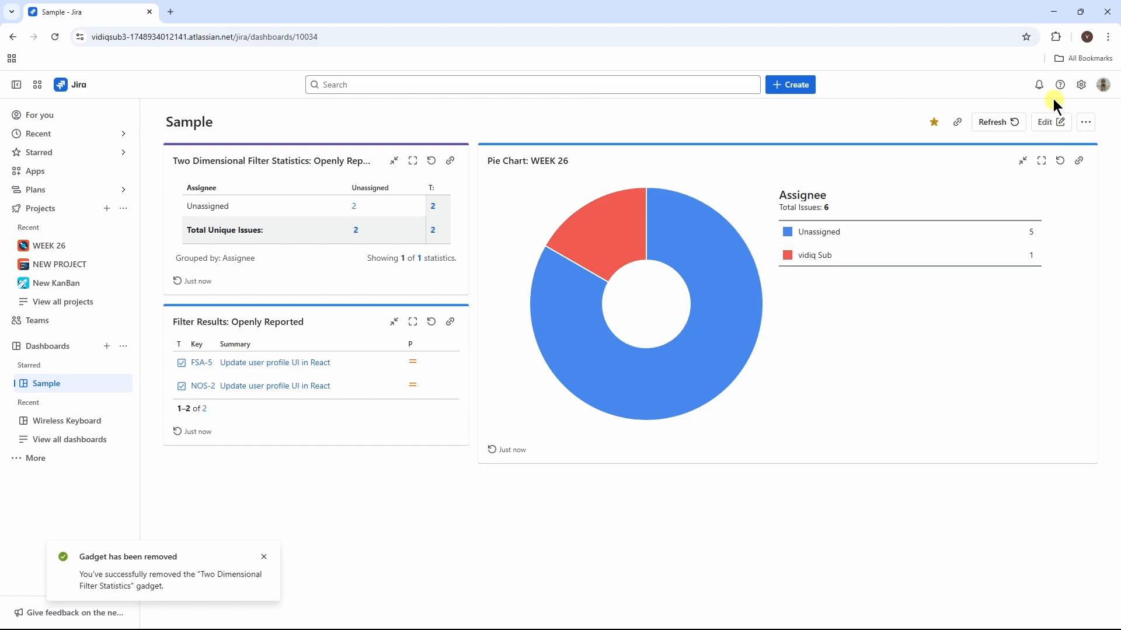
left_click(993, 122)
left_click(958, 123)
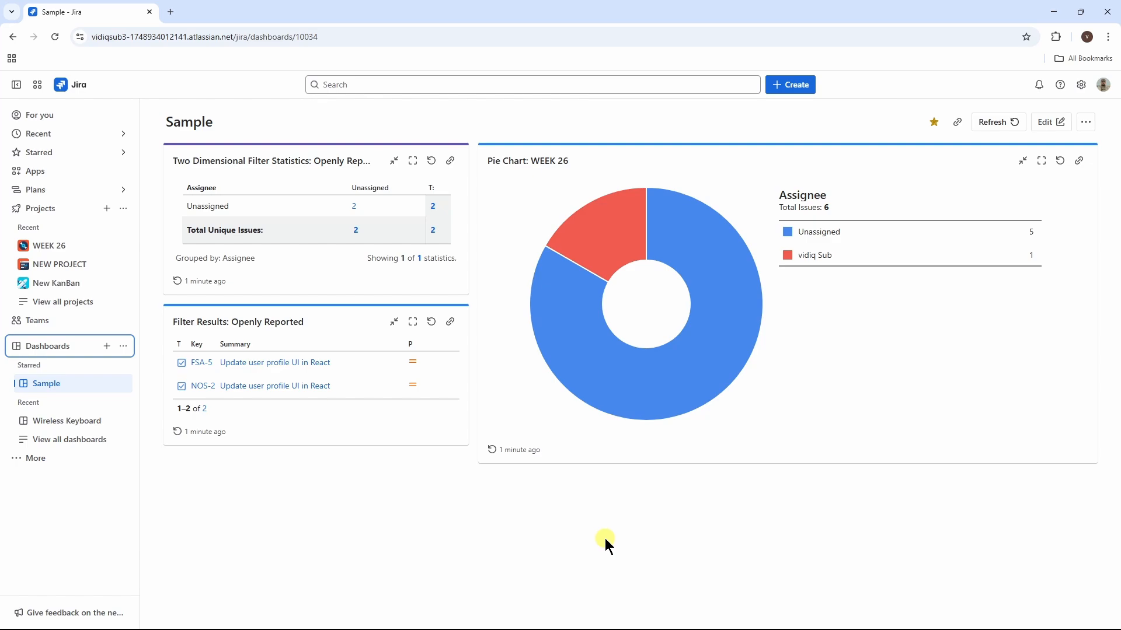
Step: Open the list of all dashboards from the Jira home page, and open and cancel the Create dashboard form
left_click(77, 86)
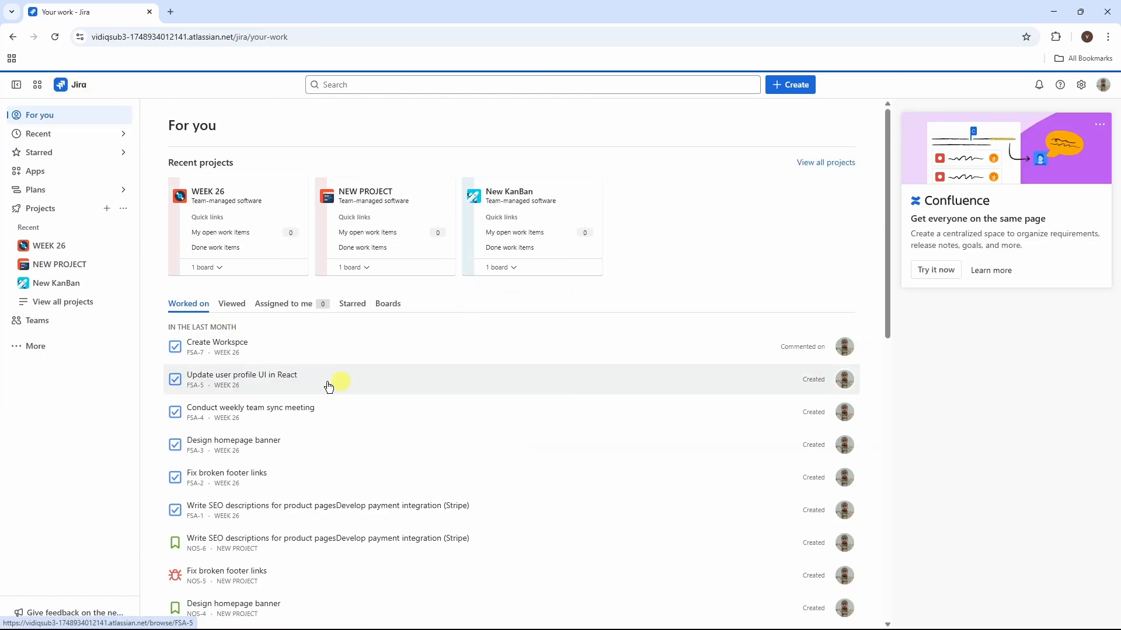
left_click(41, 346)
left_click(45, 386)
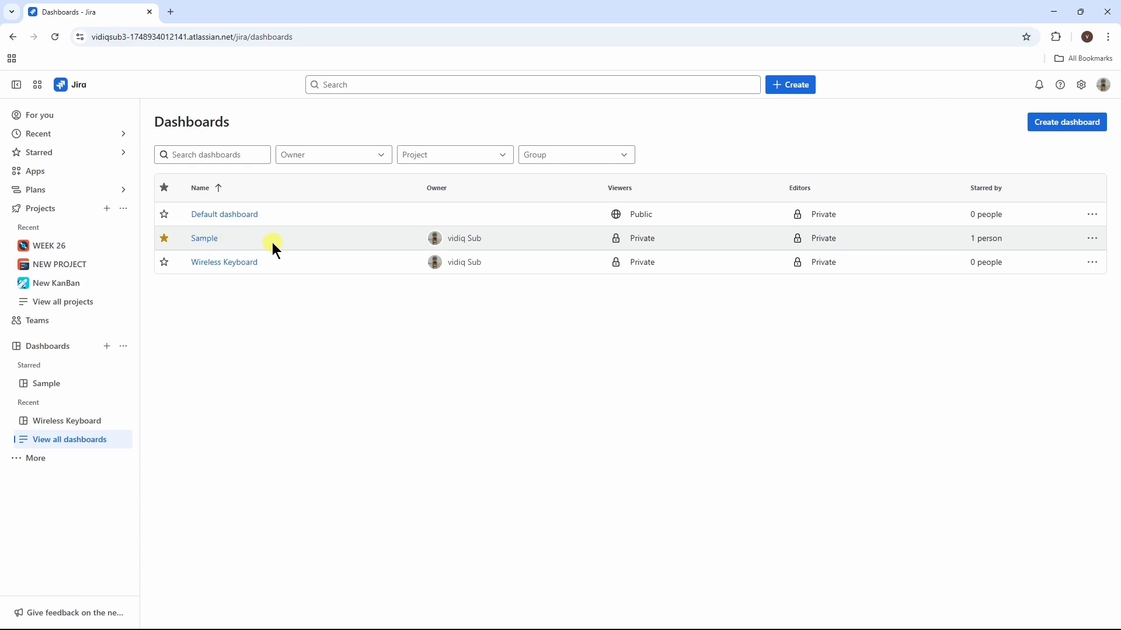
left_click(1058, 124)
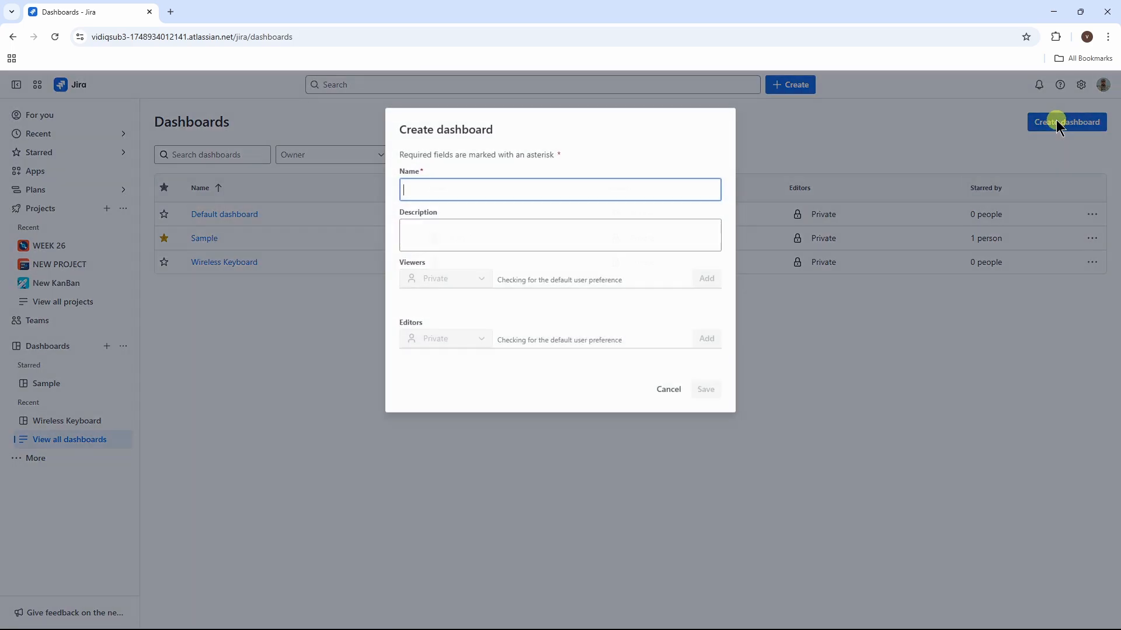
left_click(668, 388)
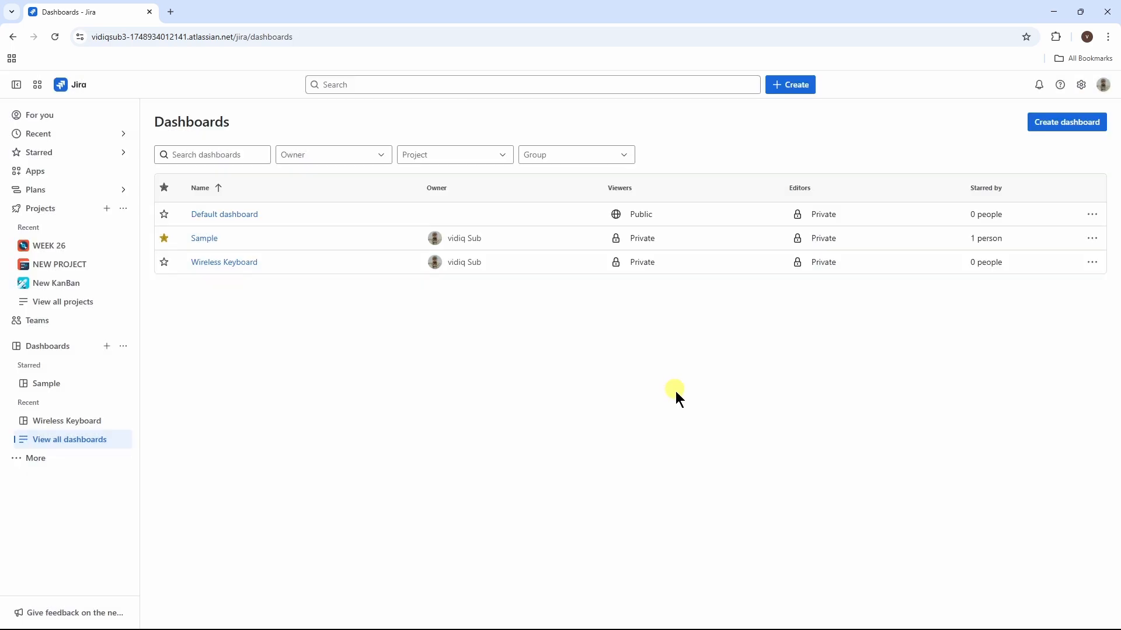